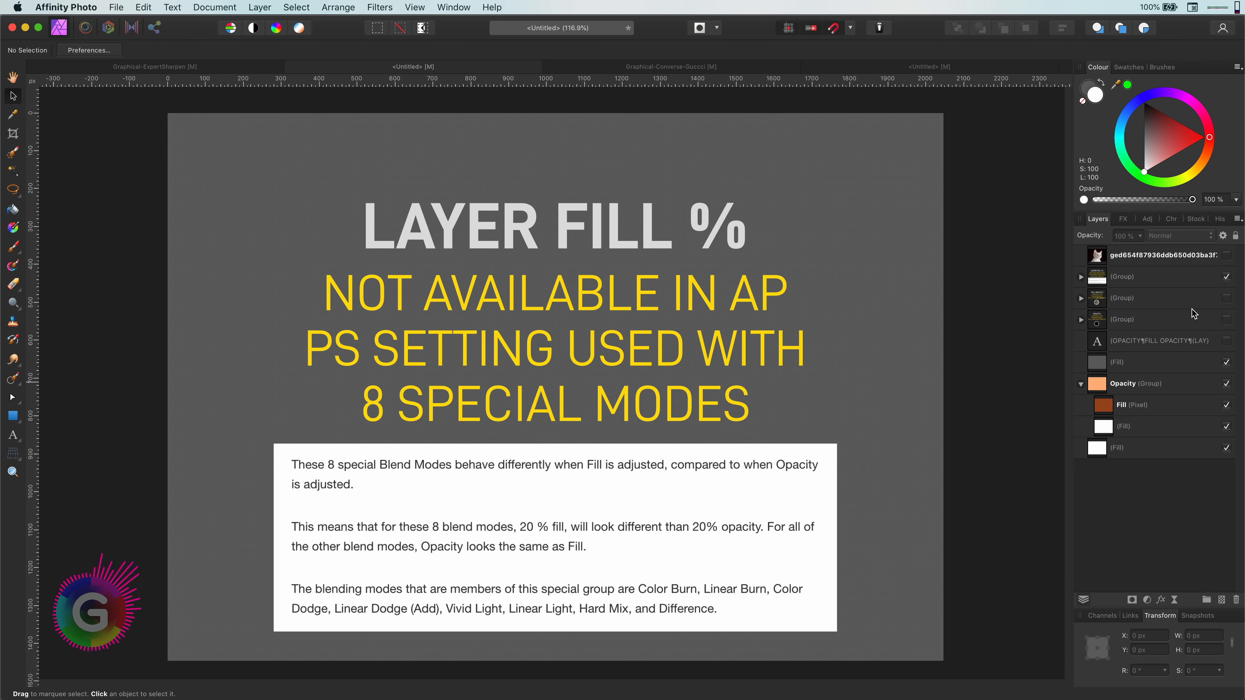
Show the kitten photo layer and add a mid-grey fill layer (H 0, S 0, L 50) above it
{"action": "left_click", "coordinate": [1226, 255]}
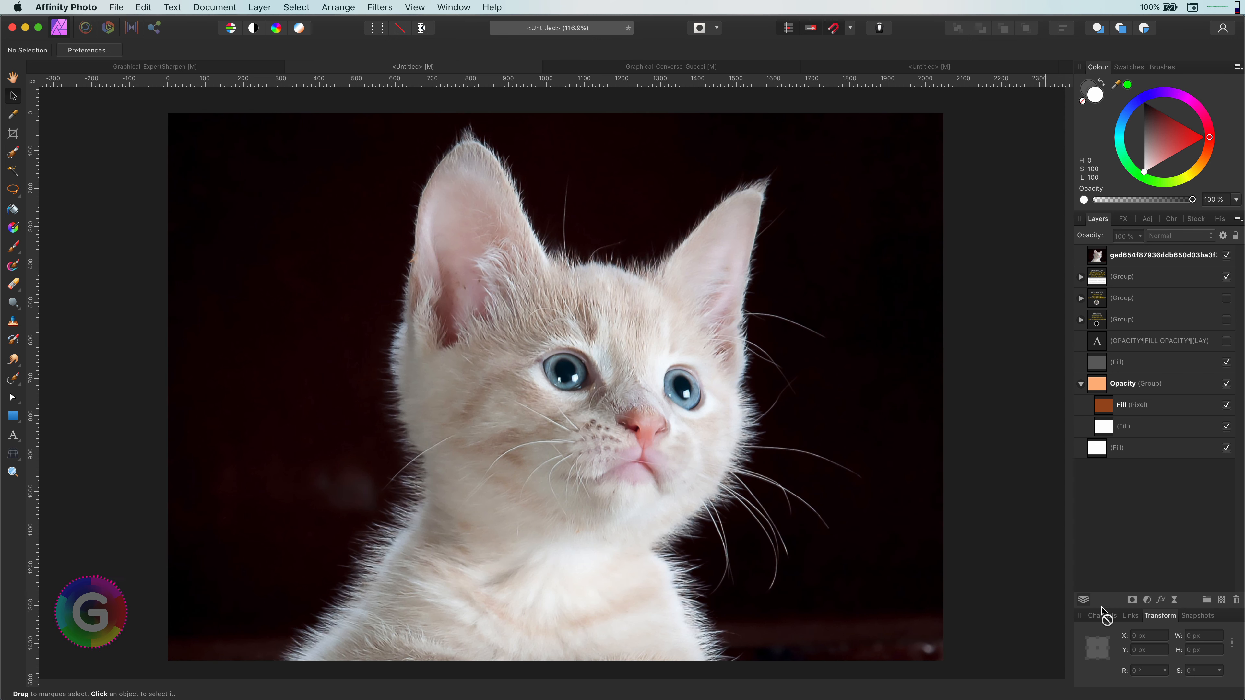
{"action": "left_click", "coordinate": [260, 7]}
{"action": "left_click", "coordinate": [283, 108]}
{"action": "left_click_drag", "start_coordinate": [1144, 172], "coordinate": [1142, 141]}
{"action": "left_click", "coordinate": [1098, 280]}
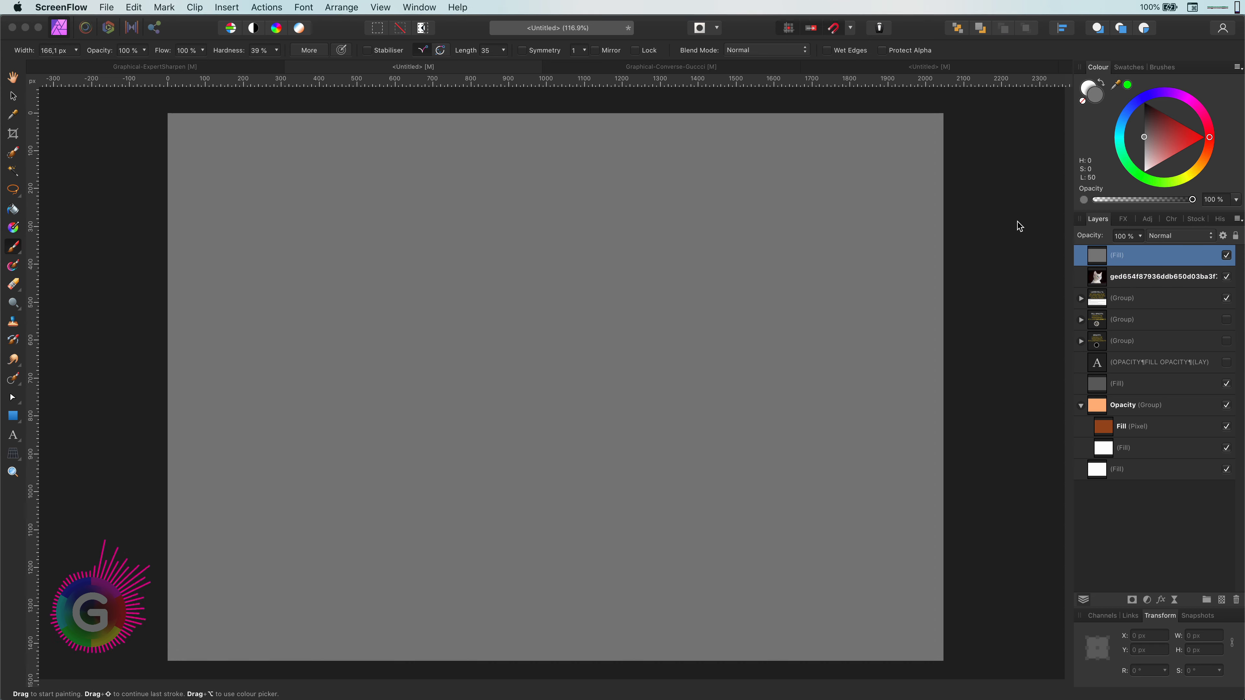
Try the Linear Light blend mode on the grey fill layer, toggling the layer's visibility to compare
{"action": "left_click", "coordinate": [1169, 237]}
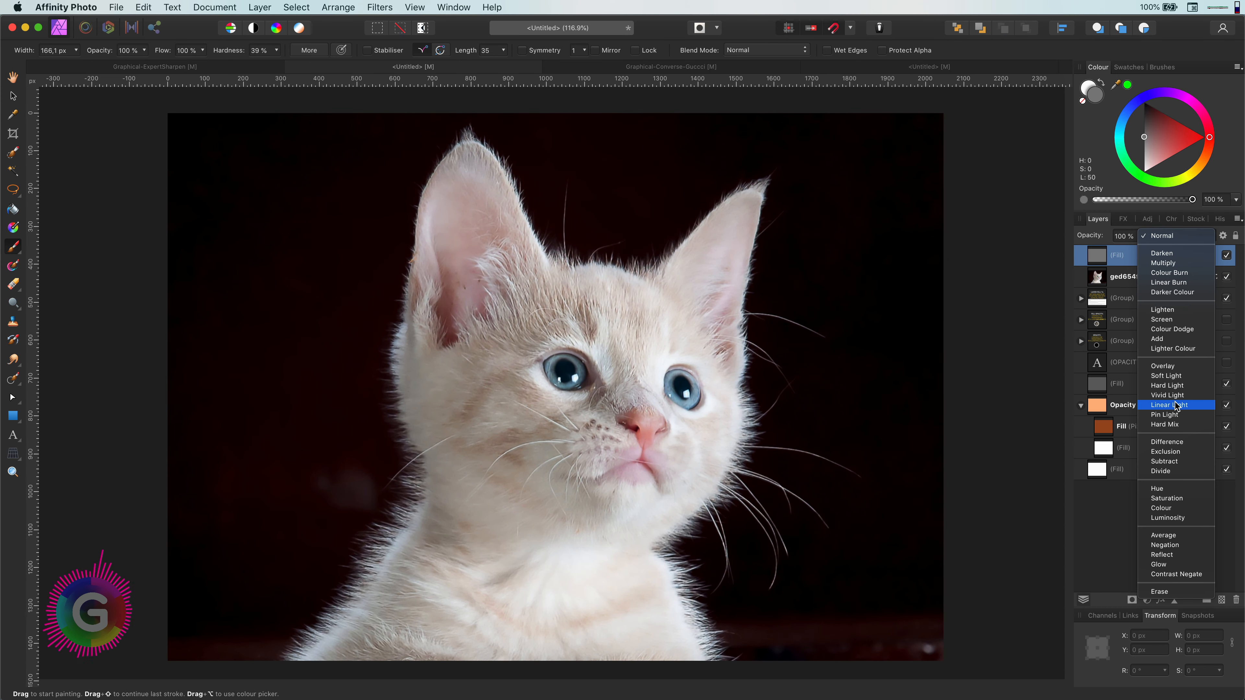
{"action": "left_click", "coordinate": [1176, 405]}
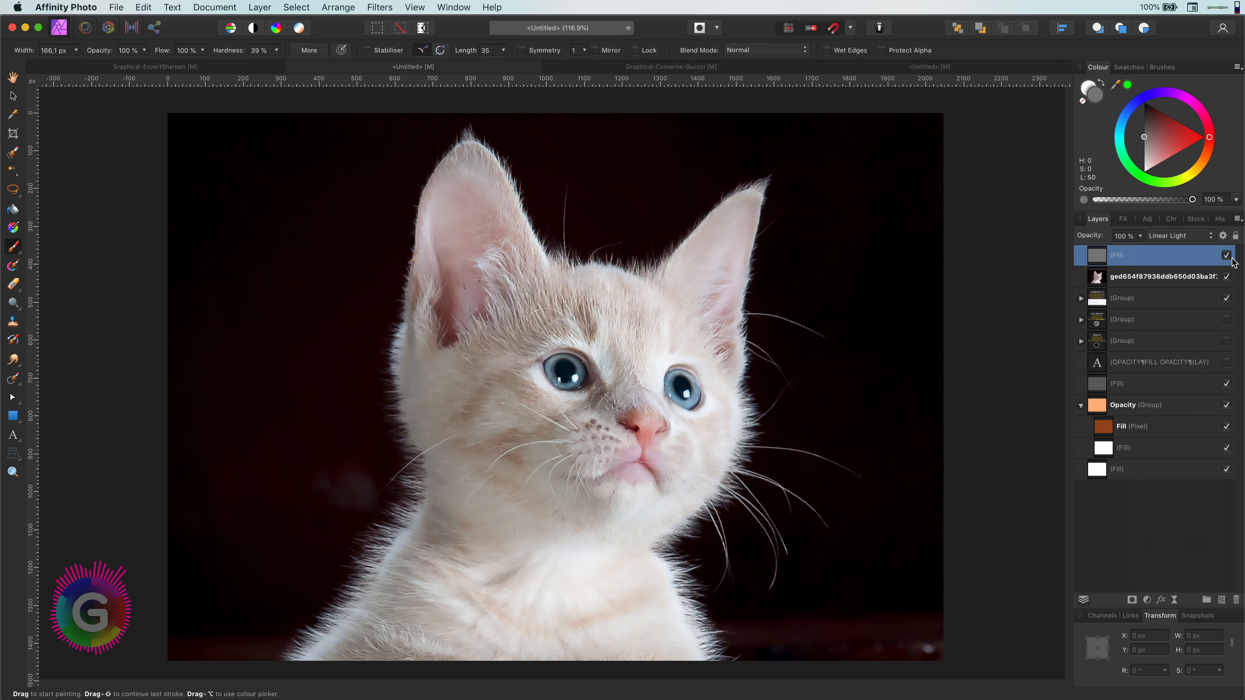
{"action": "left_click", "coordinate": [1226, 255]}
{"action": "left_click", "coordinate": [1226, 256]}
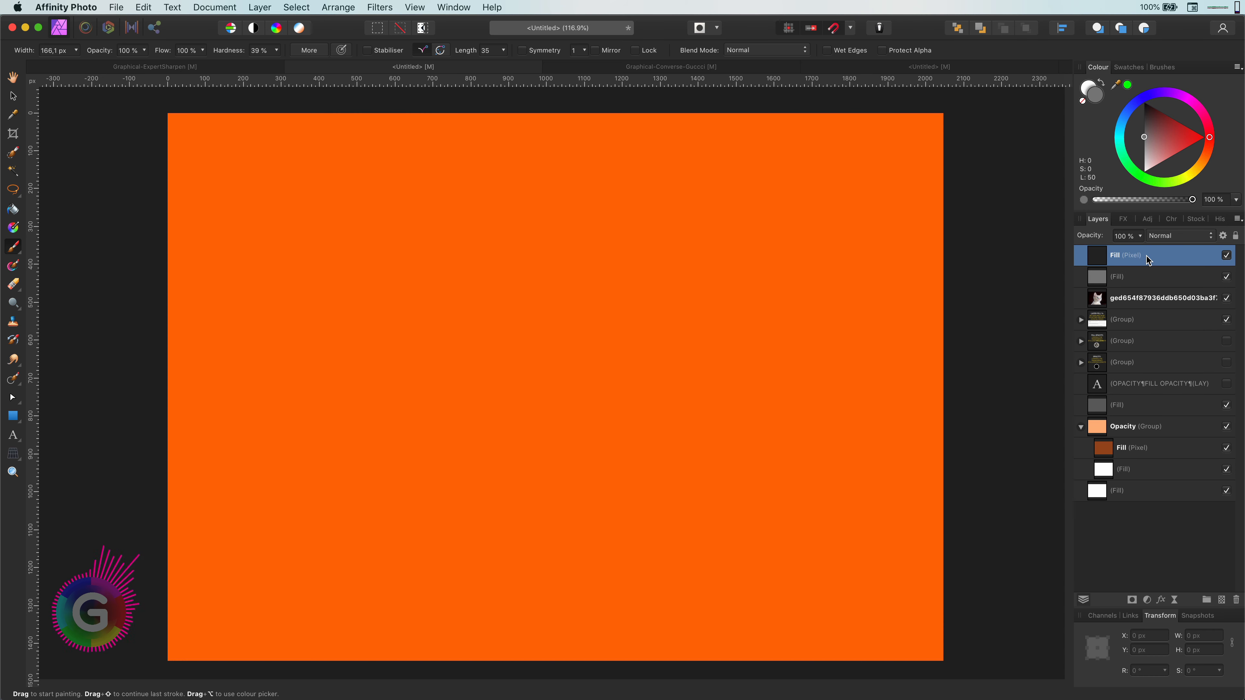
Hide the grey fill layer and set the orange Fill layer's blend mode to Linear Light
{"action": "left_click", "coordinate": [1227, 277]}
{"action": "left_click", "coordinate": [1172, 237]}
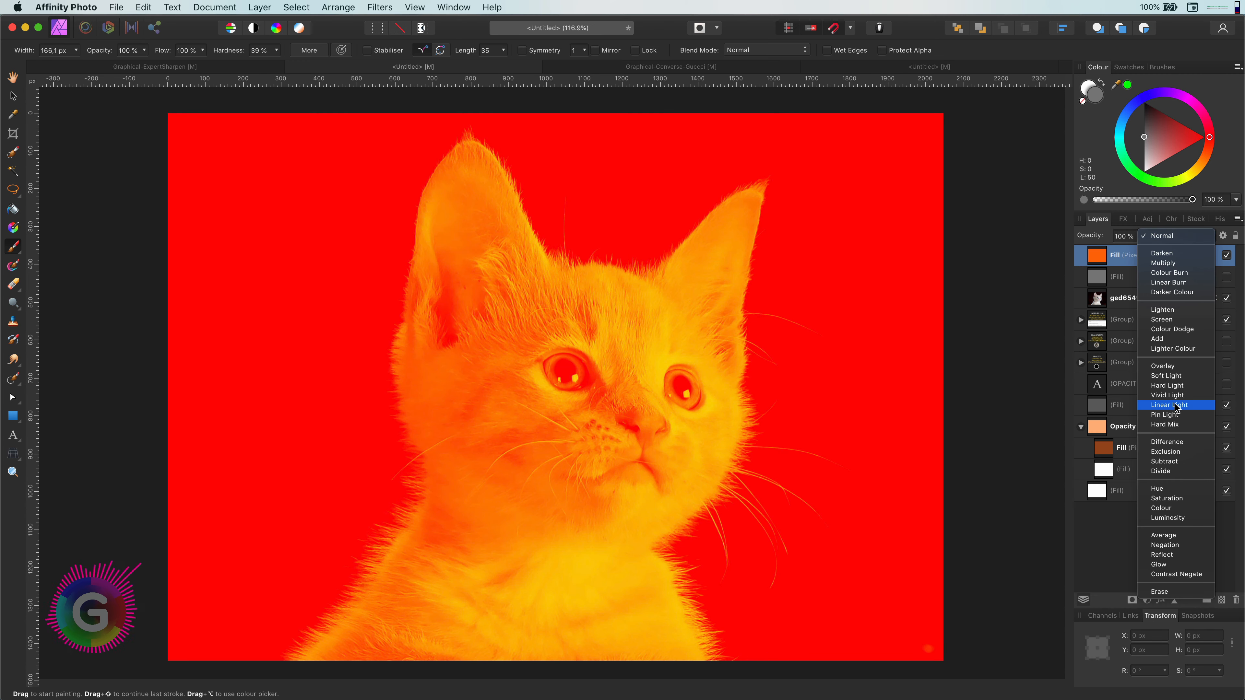
{"action": "left_click", "coordinate": [1177, 405]}
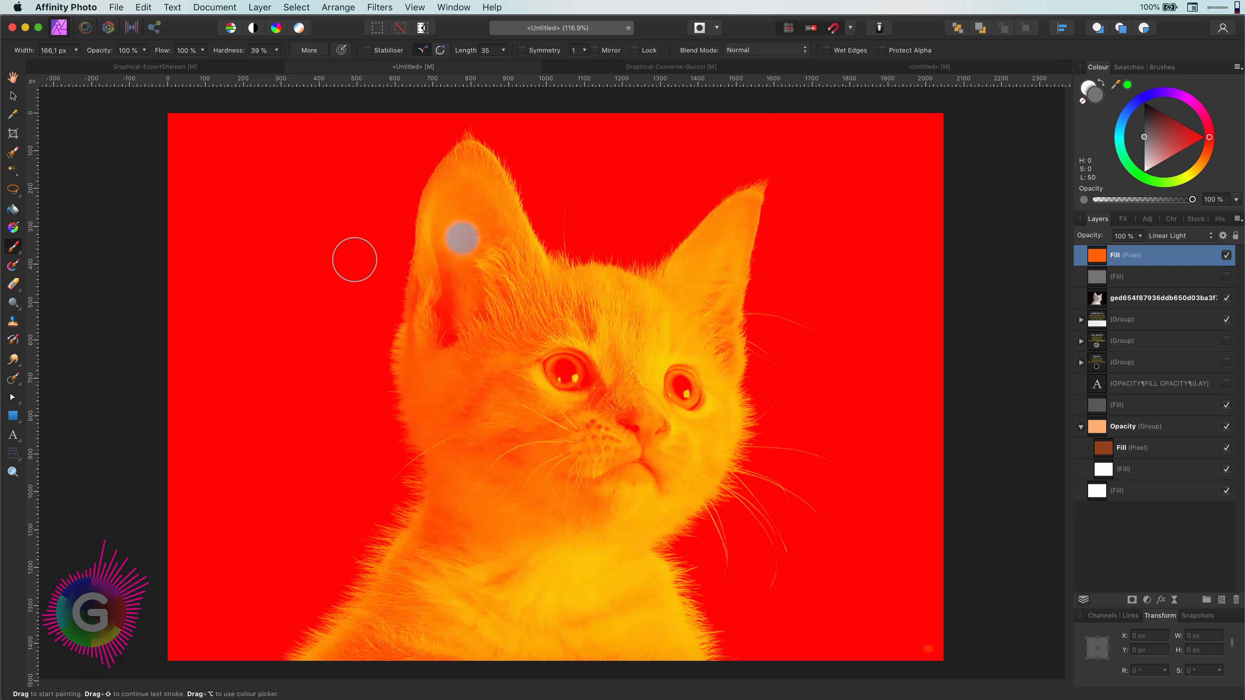
Try mid-grey brush dabs on the orange Fill layer over the kitten's ear, the background and both eyes, undoing them all
{"action": "key", "text": "super+z"}
{"action": "left_click", "coordinate": [402, 309]}
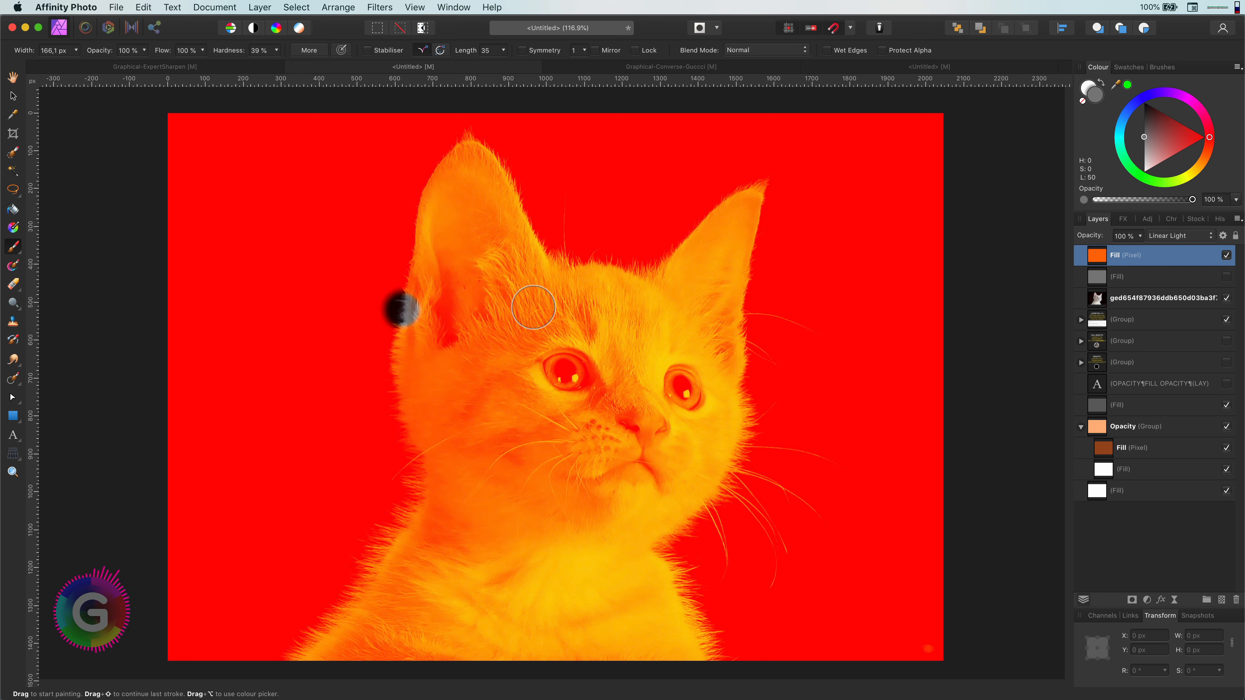
{"action": "key", "text": "super+z"}
{"action": "left_click", "coordinate": [788, 315]}
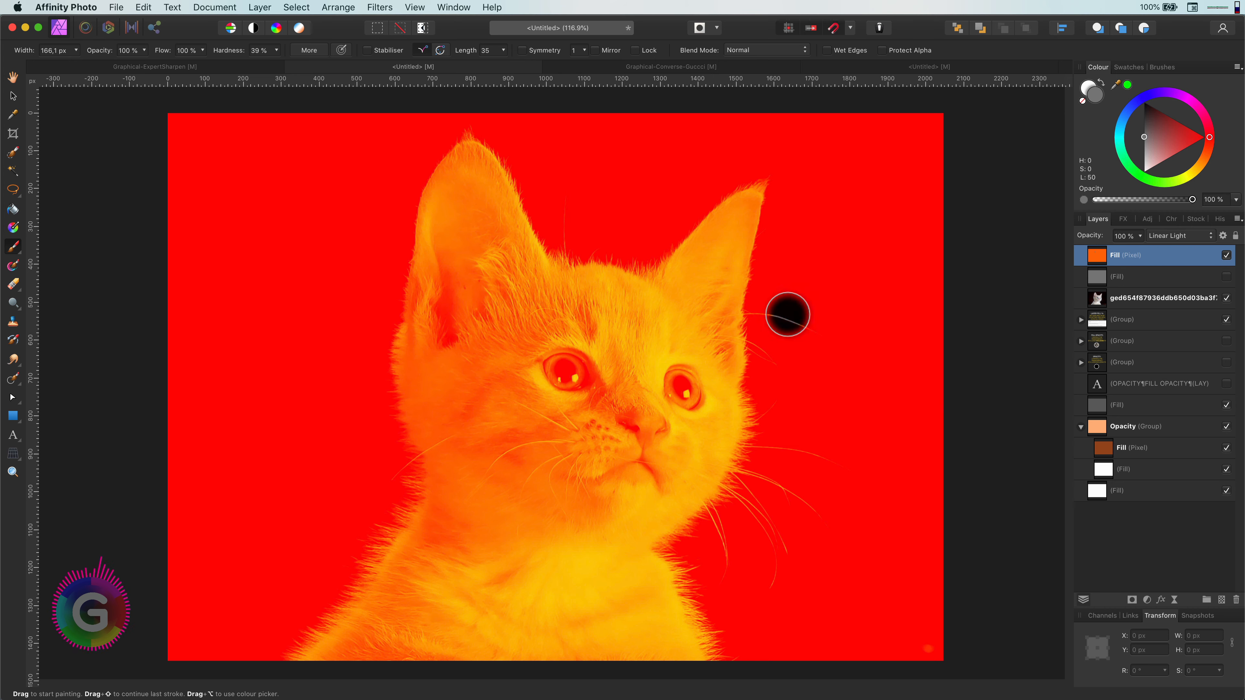
{"action": "left_click", "coordinate": [684, 387]}
{"action": "key", "text": "super+z"}
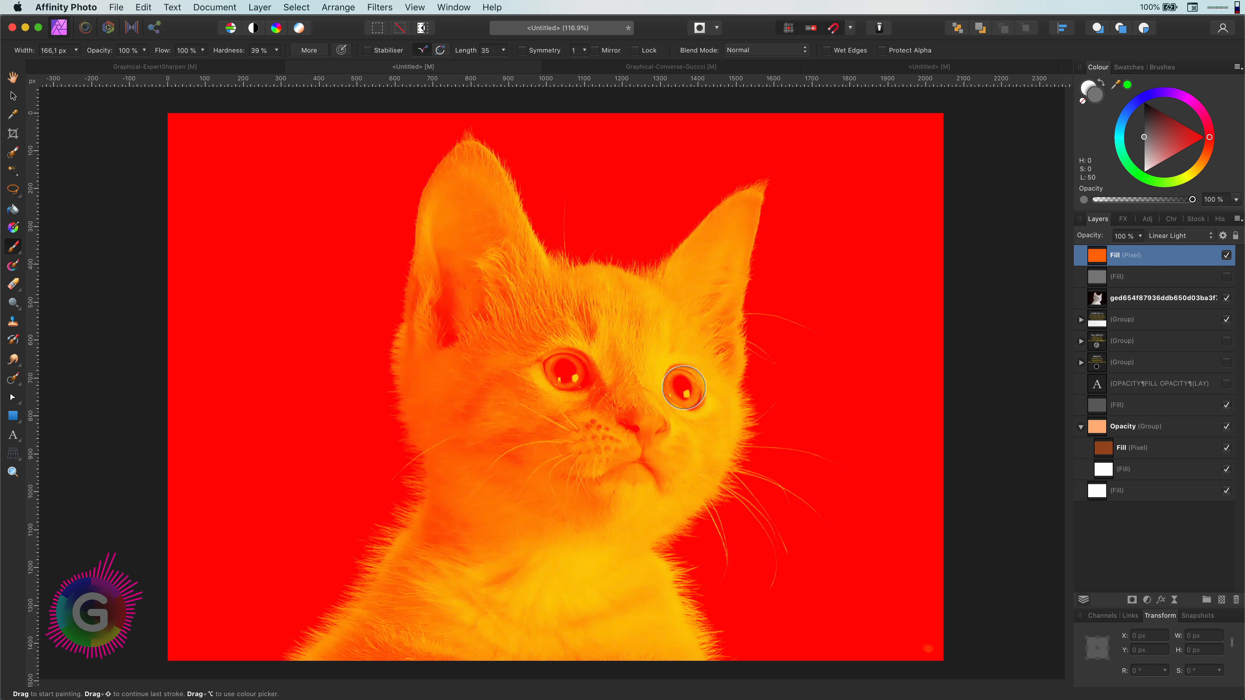
{"action": "left_click", "coordinate": [683, 387]}
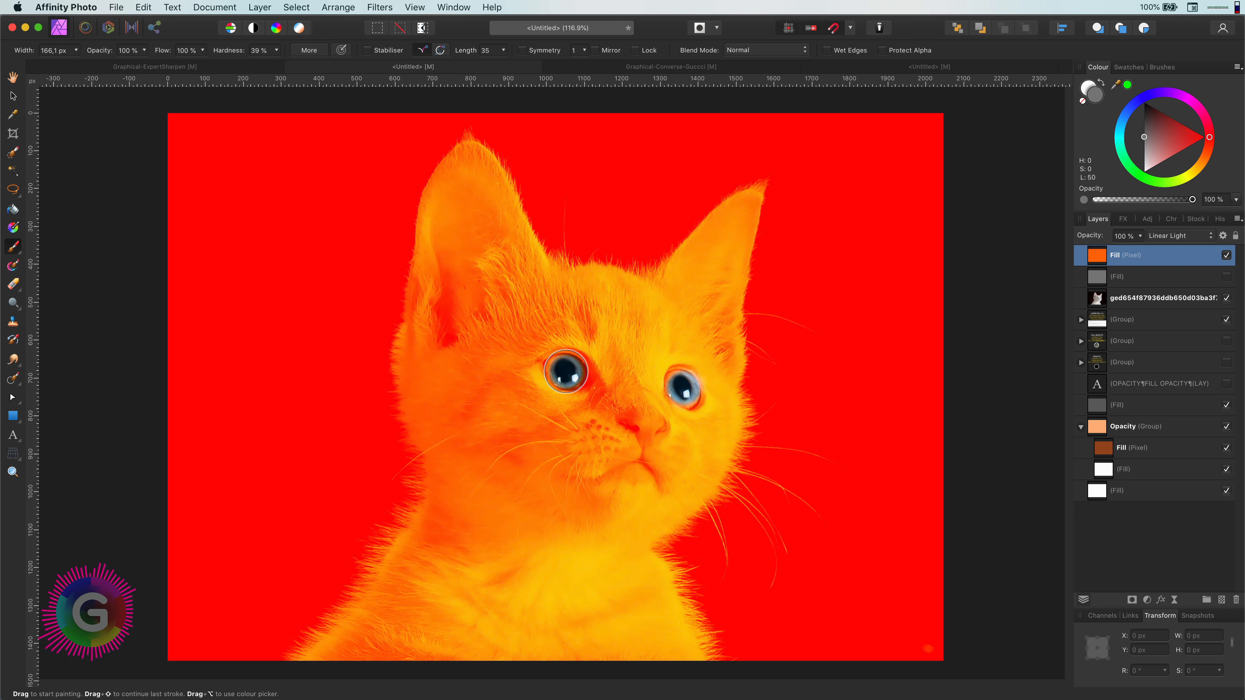
{"action": "left_click", "coordinate": [566, 372]}
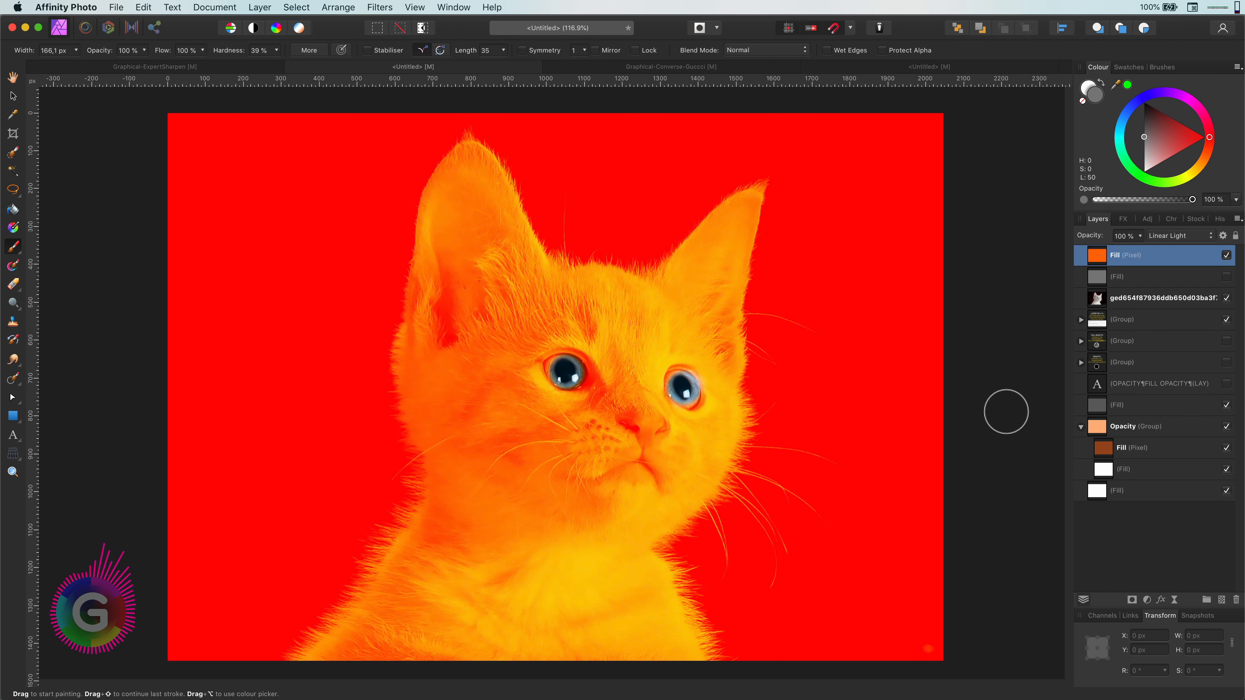
{"action": "key", "text": "super+z"}
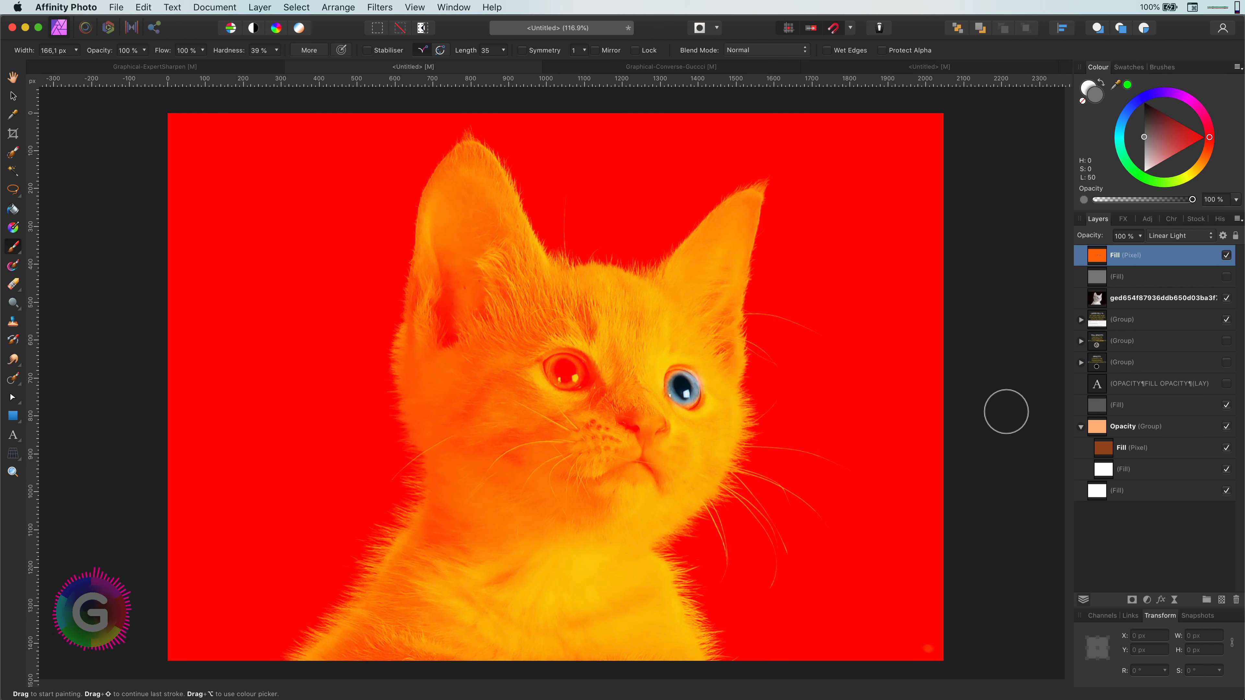
{"action": "key", "text": "super+z"}
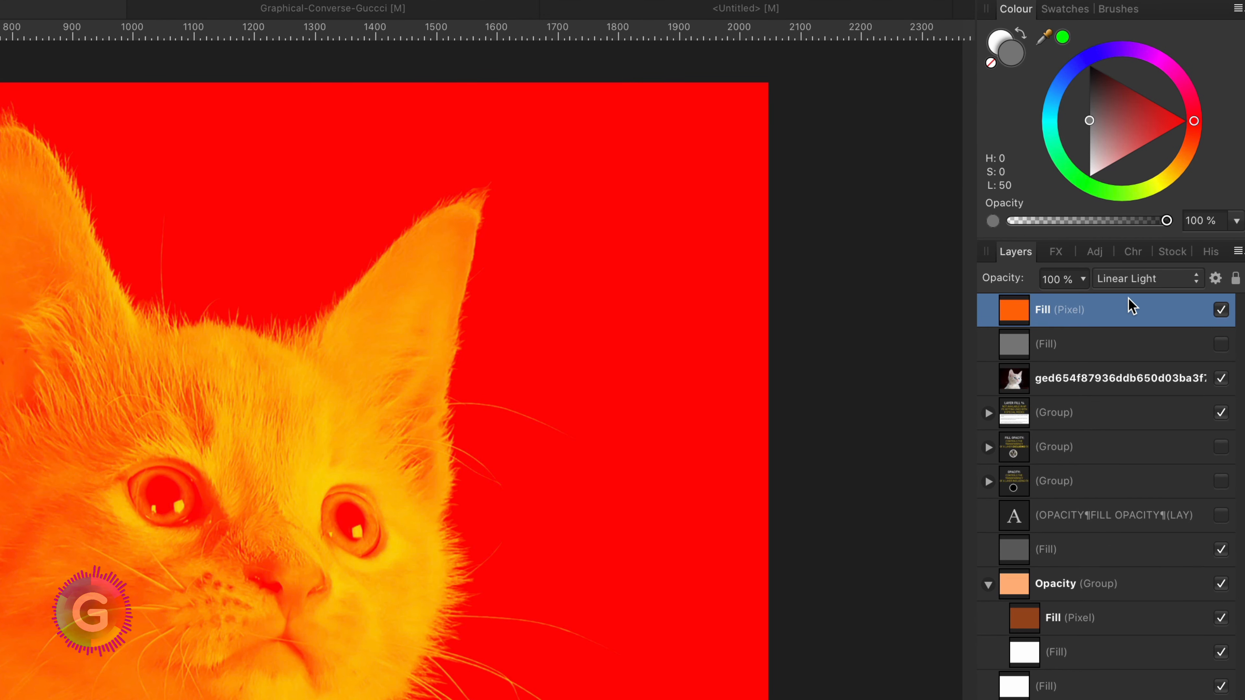
Return the orange Fill layer's blend mode to Normal and make the grey fill layer beneath it visible
{"action": "left_click", "coordinate": [1132, 272]}
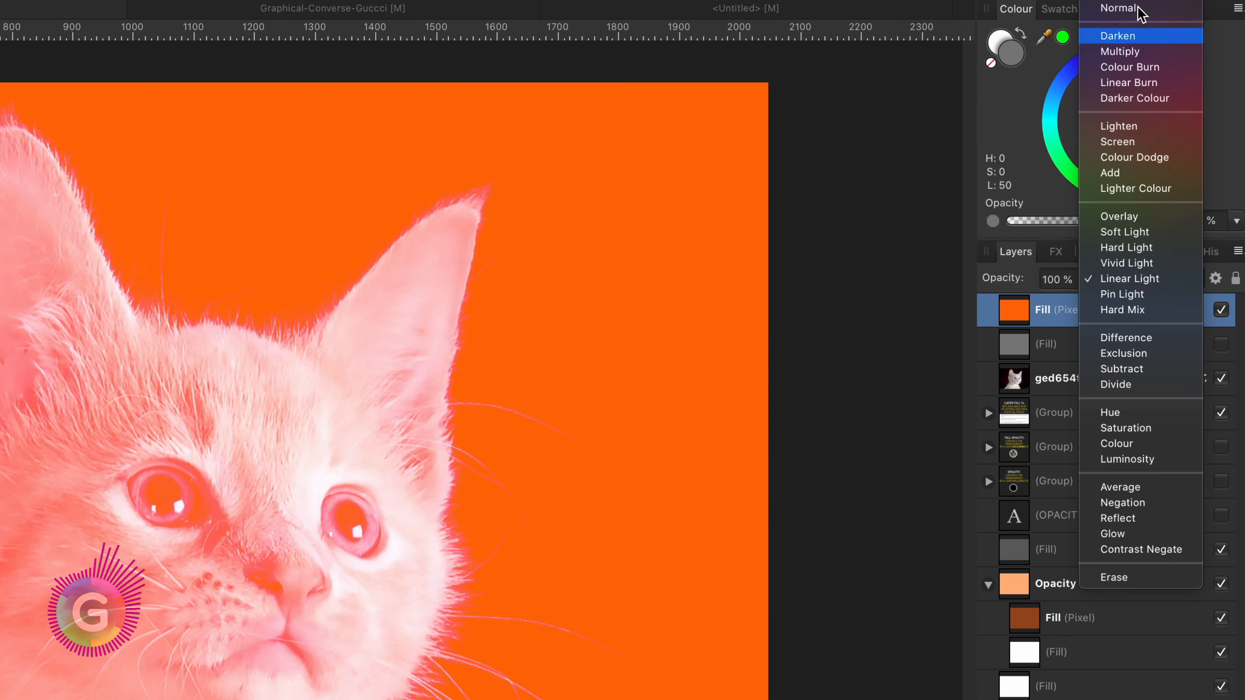
{"action": "left_click", "coordinate": [1118, 8]}
{"action": "left_click", "coordinate": [1222, 350]}
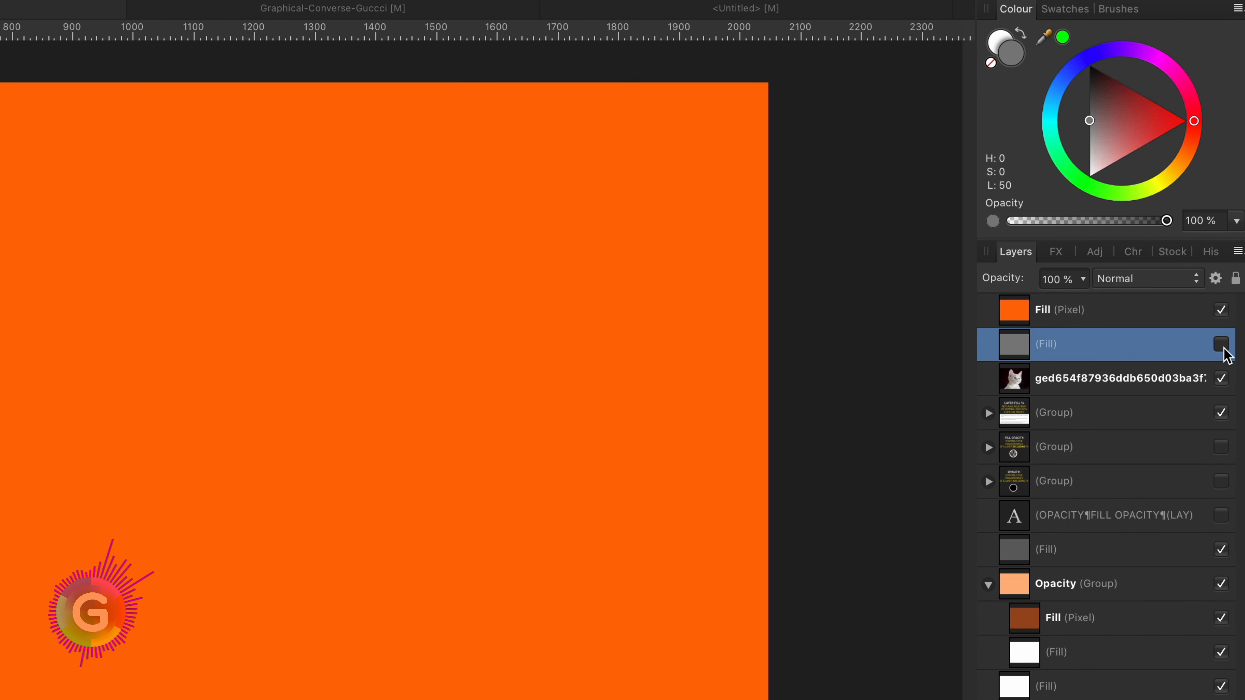
{"action": "left_click", "coordinate": [1222, 346]}
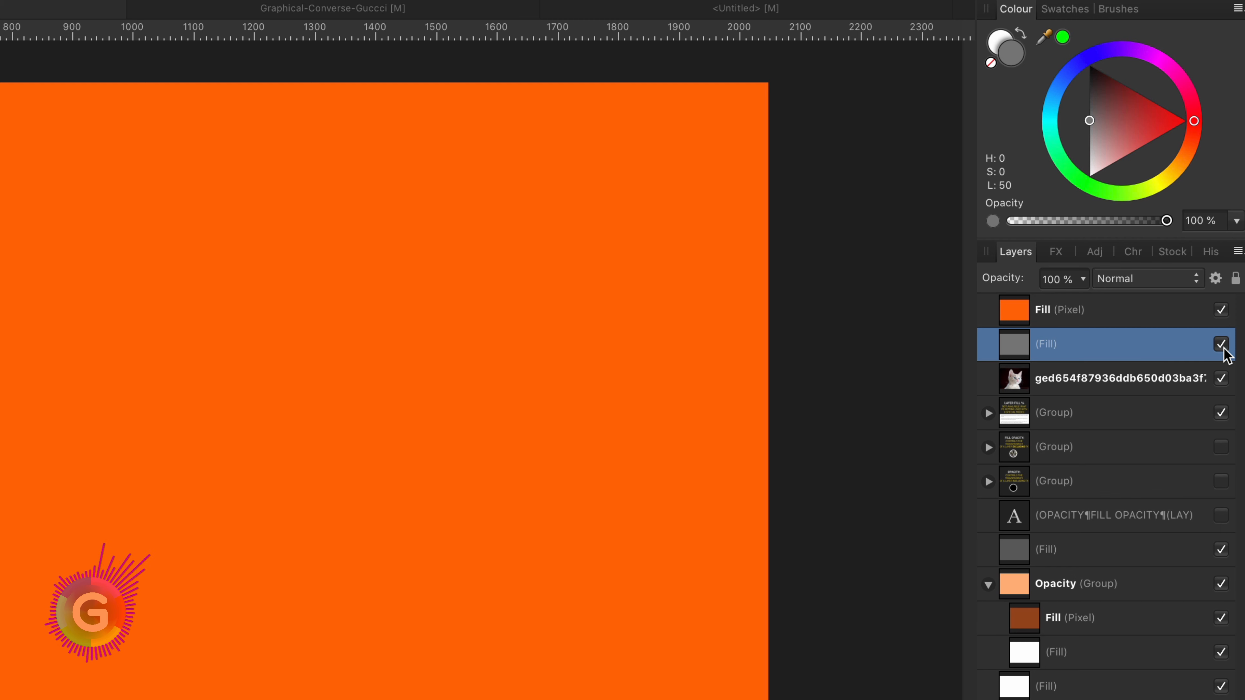
Set the orange Fill layer's opacity to 50 %
{"action": "left_click", "coordinate": [1109, 313]}
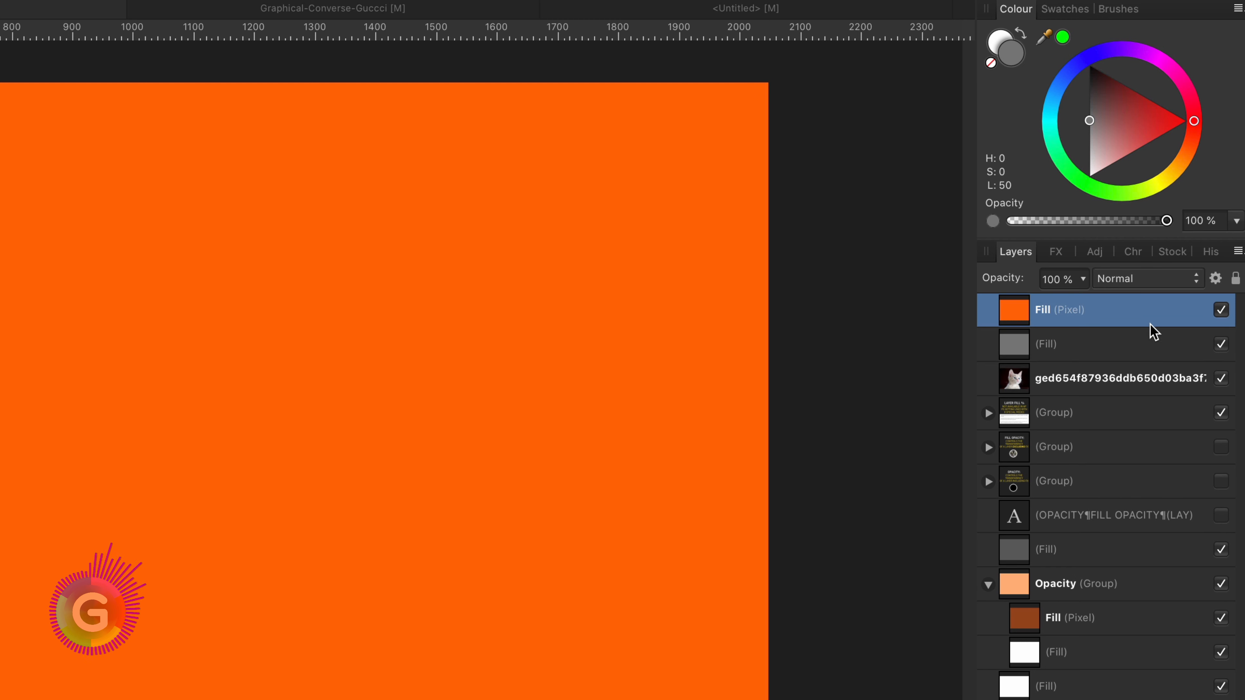
{"action": "left_click", "coordinate": [1053, 279]}
{"action": "type", "text": "50"}
{"action": "key", "text": "Return"}
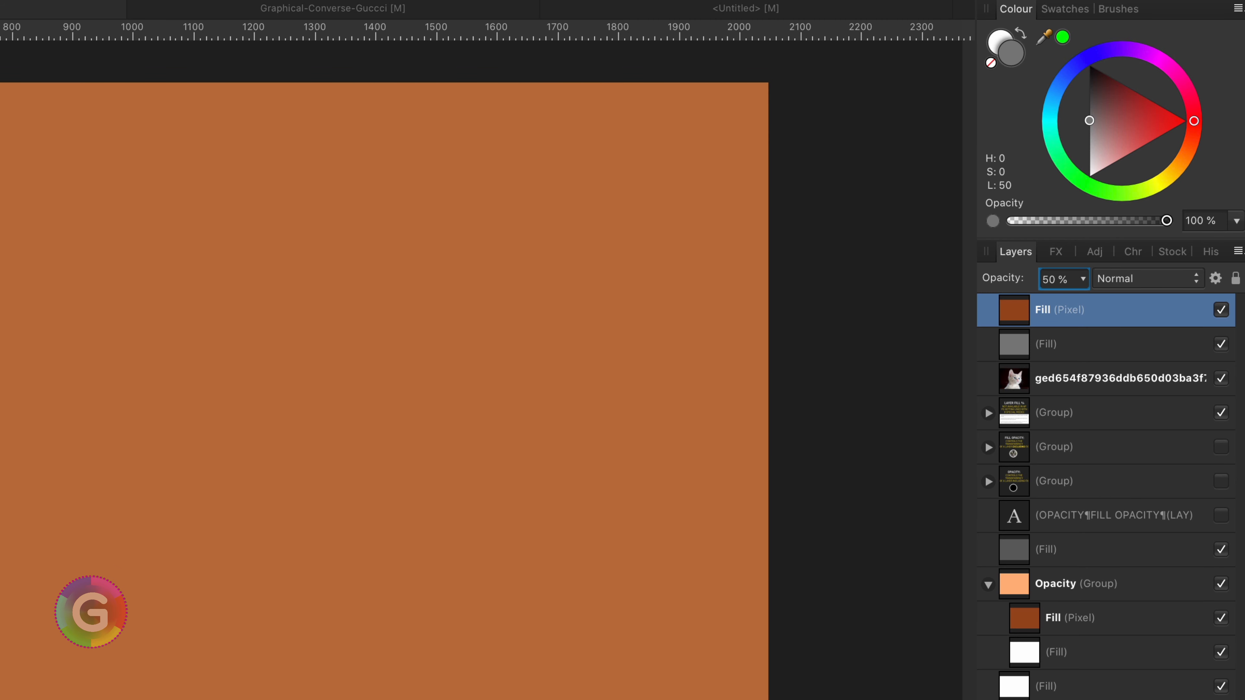
Group the orange Fill layer with the grey fill layer and set the group's blend mode to Linear Light
{"action": "left_click", "coordinate": [1073, 347], "text": "shift"}
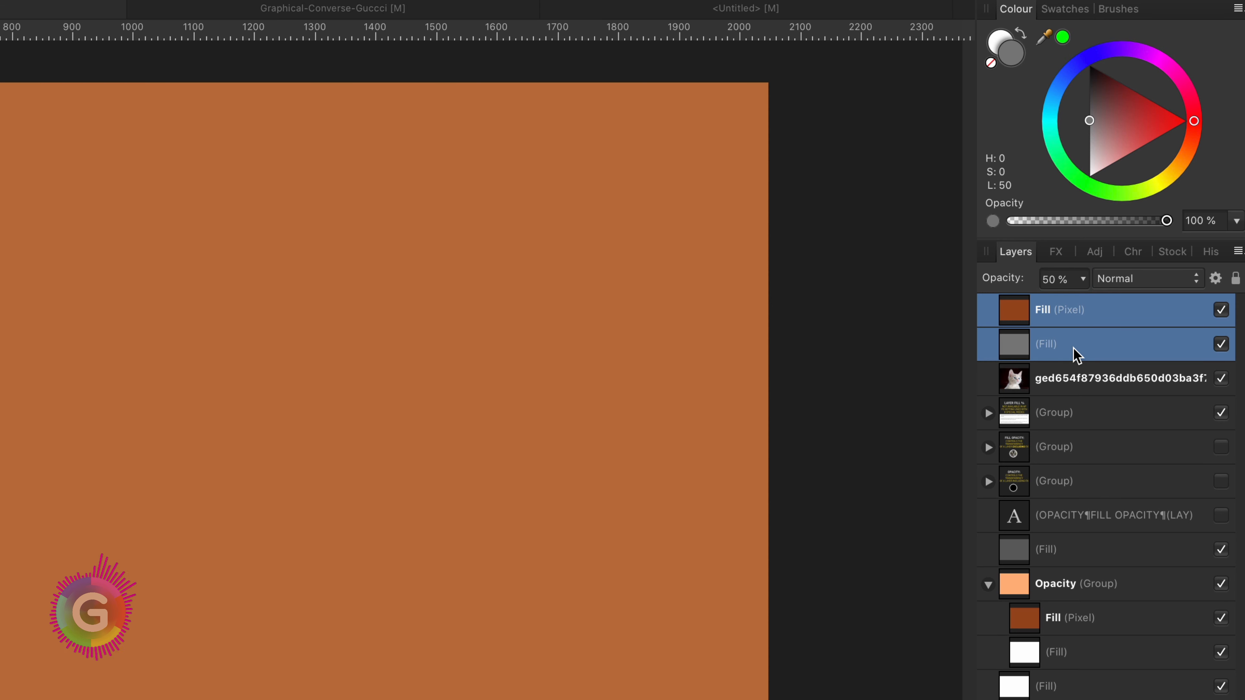
{"action": "key", "text": "super+g"}
{"action": "left_click", "coordinate": [1163, 281]}
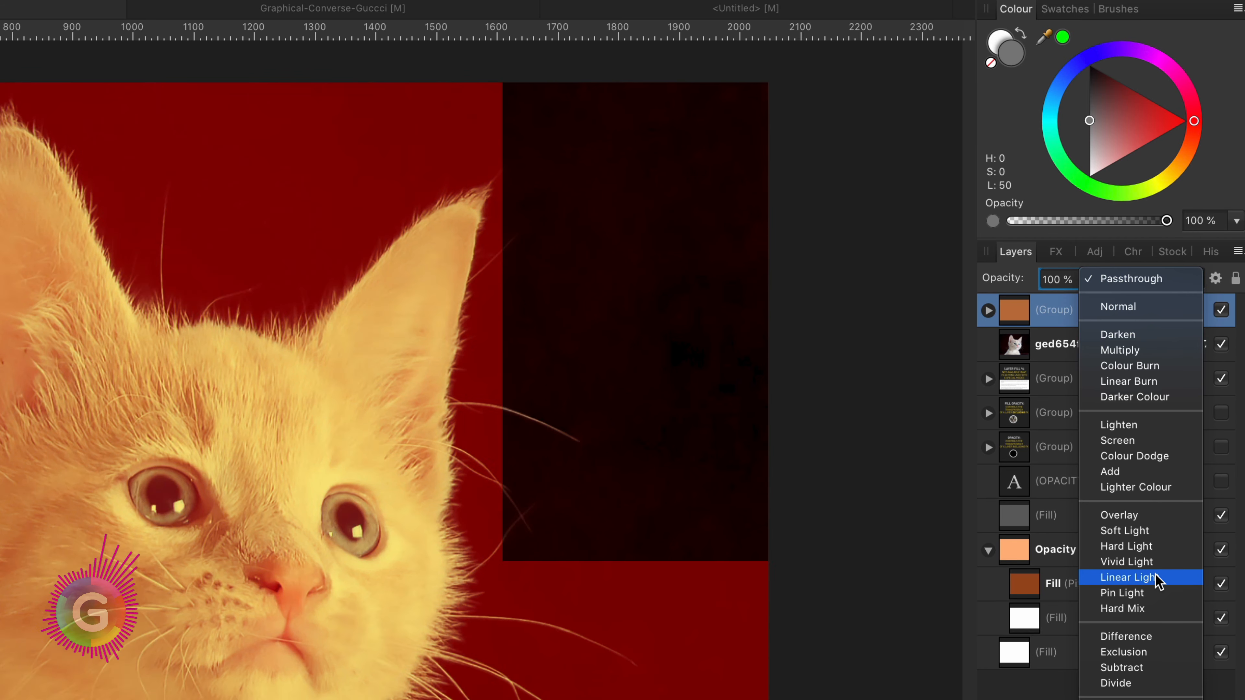
{"action": "left_click", "coordinate": [1157, 578]}
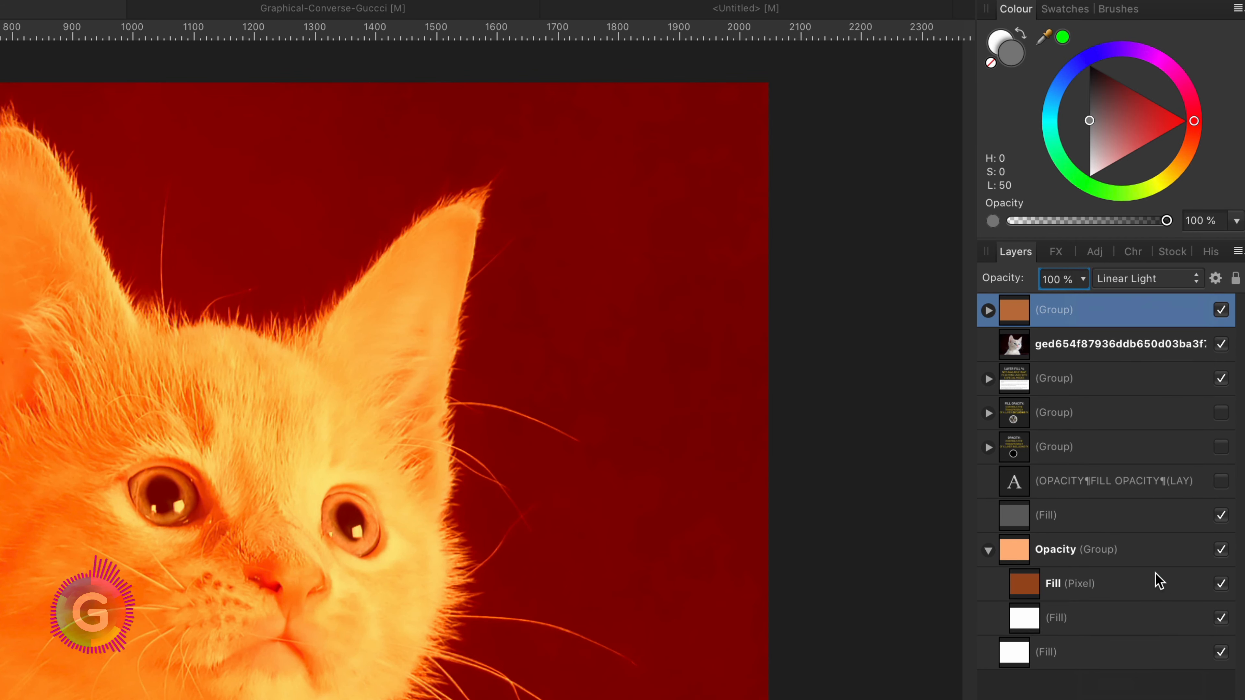
Rename the orange Fill layer inside the new Linear Light group as "Fill (50%)"
{"action": "left_click", "coordinate": [989, 310]}
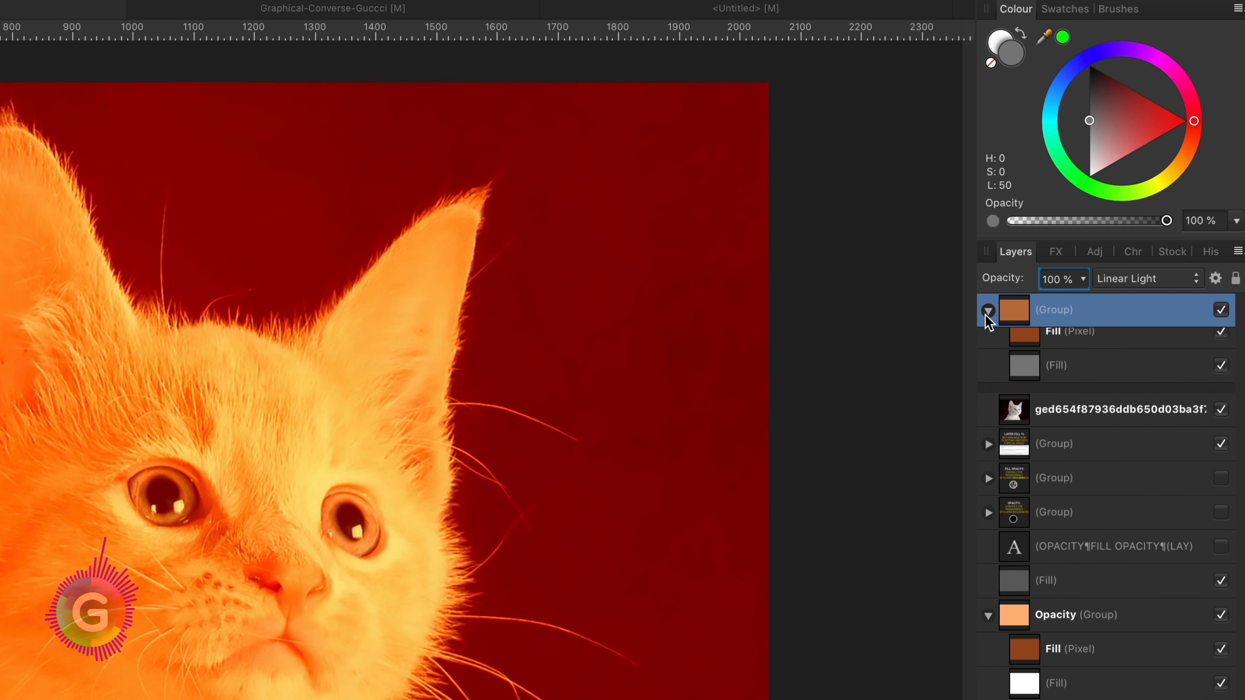
{"action": "left_click", "coordinate": [1033, 347]}
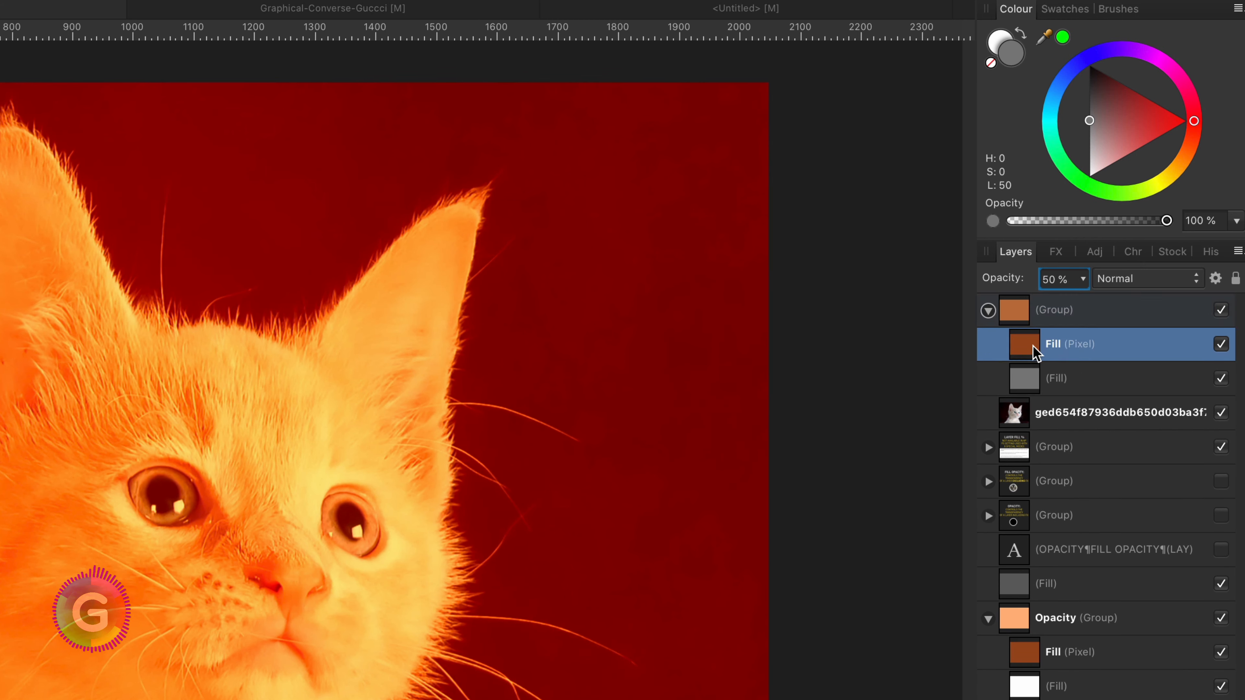
{"action": "left_click", "coordinate": [988, 313]}
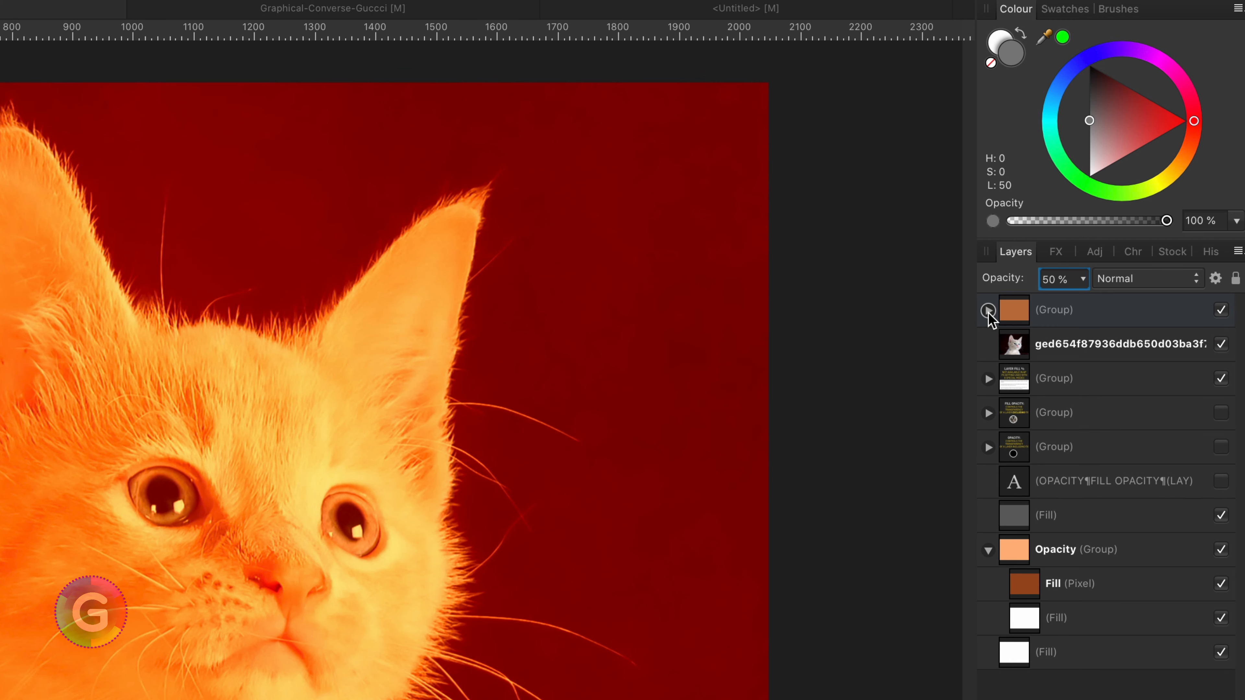
{"action": "left_click", "coordinate": [988, 312]}
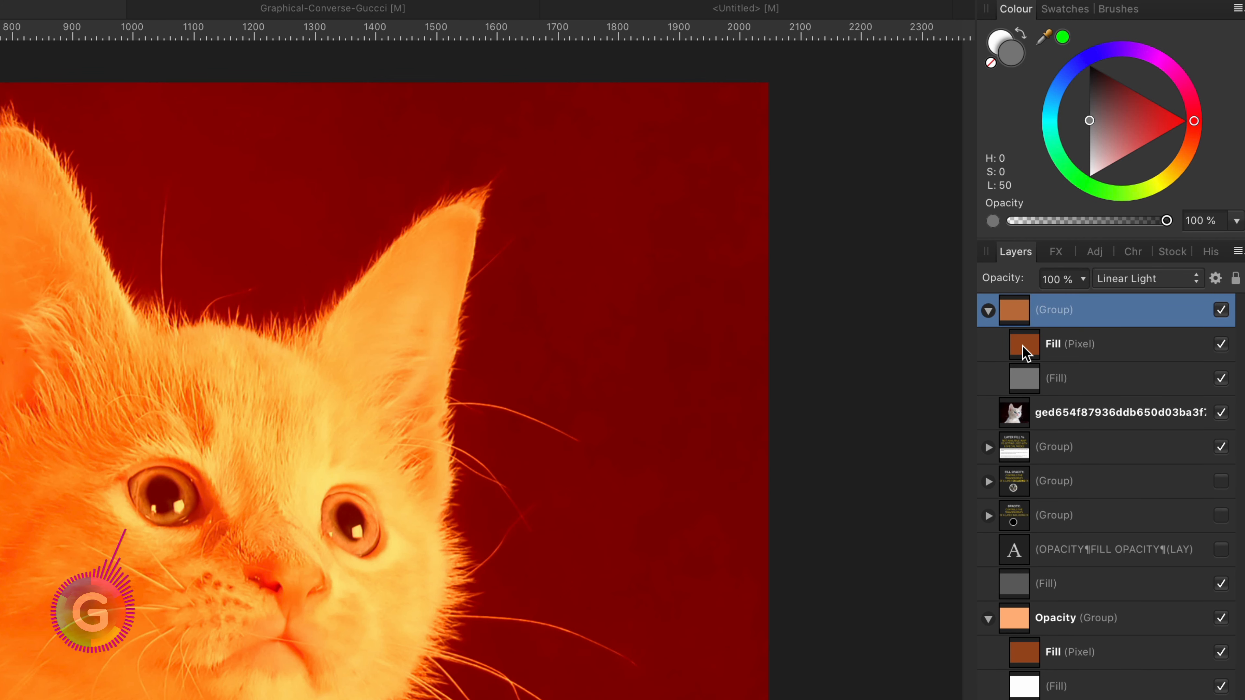
{"action": "double_click", "coordinate": [1076, 346]}
{"action": "key", "text": "Right"}
{"action": "type", "text": "(50%)"}
{"action": "key", "text": "Return"}
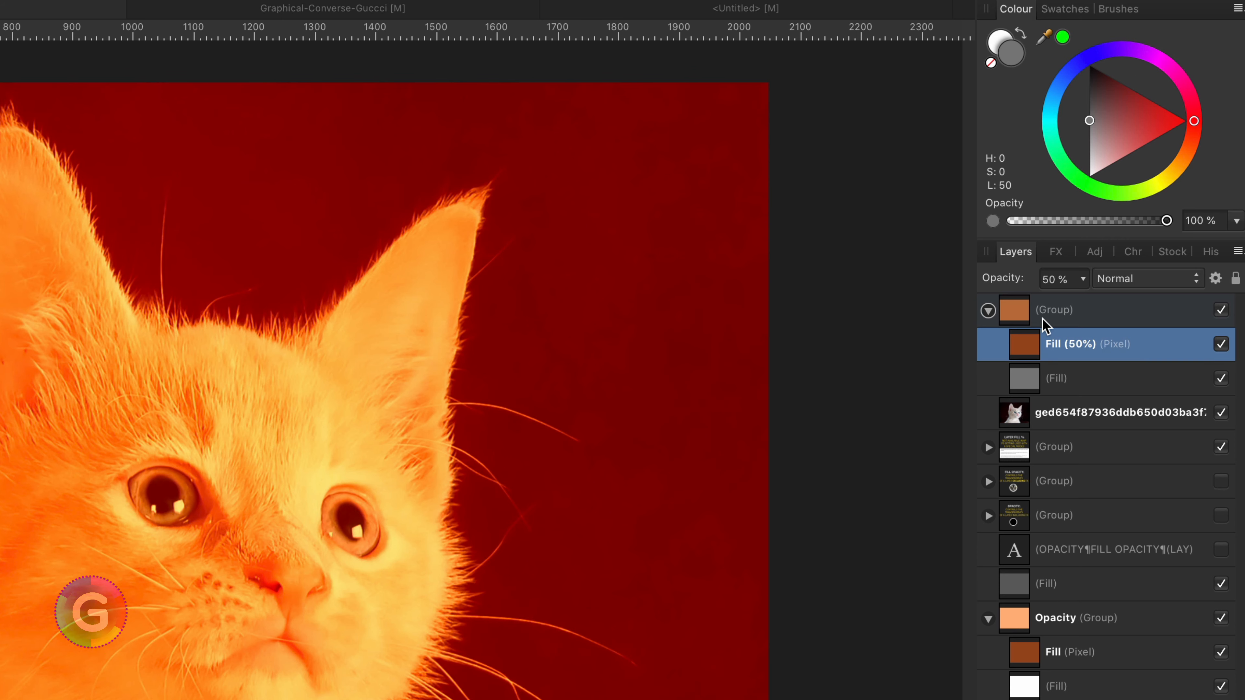
Merge the visible layers into a new pixel layer and name it "fill 50"
{"action": "right_click", "coordinate": [1020, 307]}
{"action": "left_click", "coordinate": [1113, 587]}
{"action": "double_click", "coordinate": [1106, 319]}
{"action": "type", "text": "fill 50"}
{"action": "key", "text": "Return"}
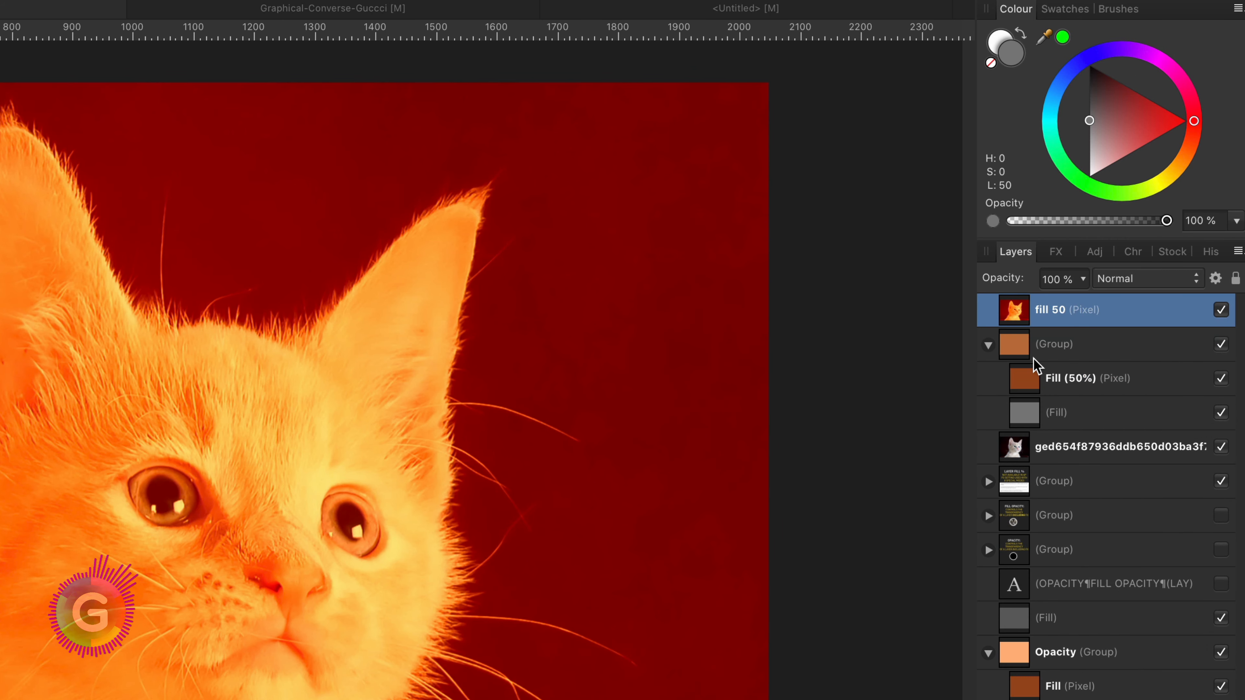
Place a copy of Fill (50%) above the hidden fill 50 layer and group, and name it "Opa 50"
{"action": "left_click", "coordinate": [1080, 374]}
{"action": "key", "text": "super+j"}
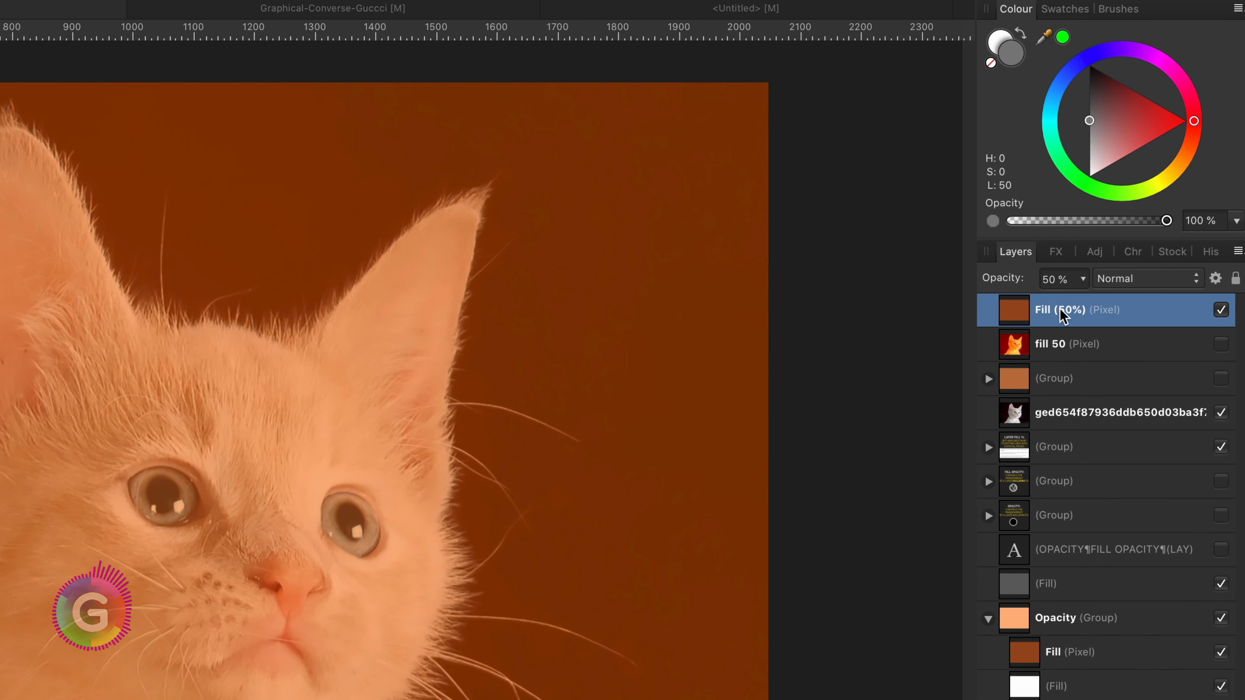
{"action": "double_click", "coordinate": [1049, 313]}
{"action": "type", "text": "Opa 50"}
{"action": "key", "text": "Return"}
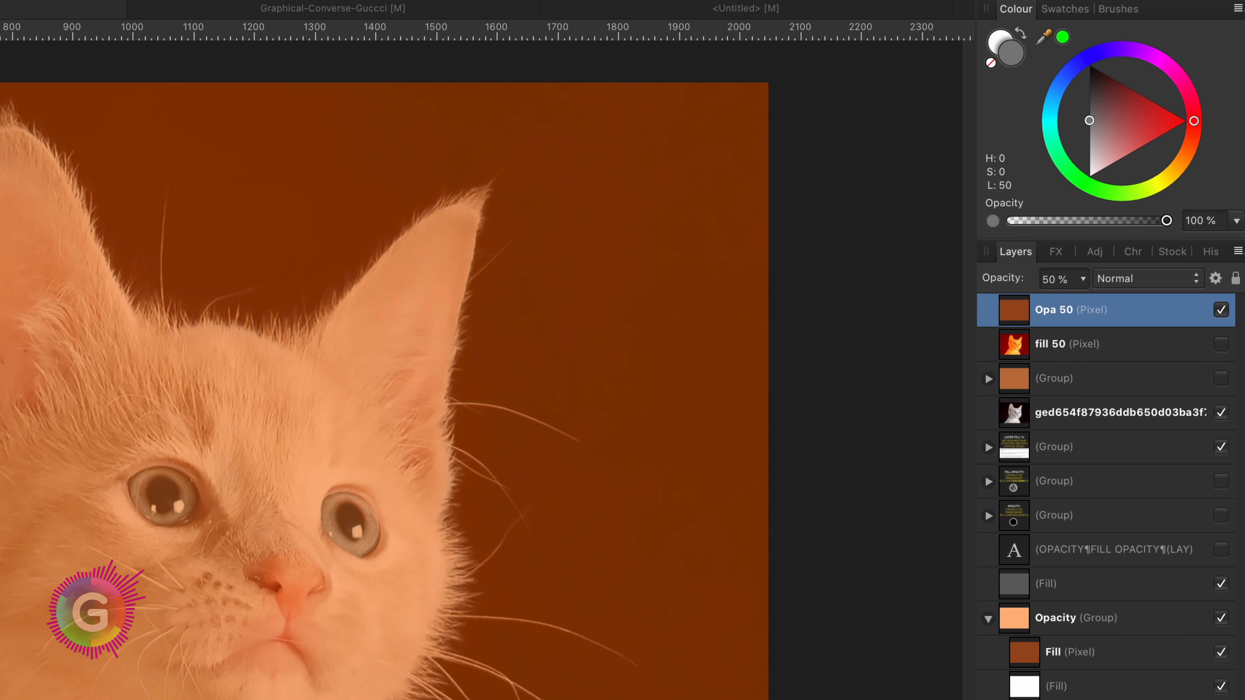
Set the Opa 50 layer's blend mode to Linear Light and merge the visible result into a new pixel layer
{"action": "left_click", "coordinate": [1162, 288]}
{"action": "left_click", "coordinate": [1159, 550]}
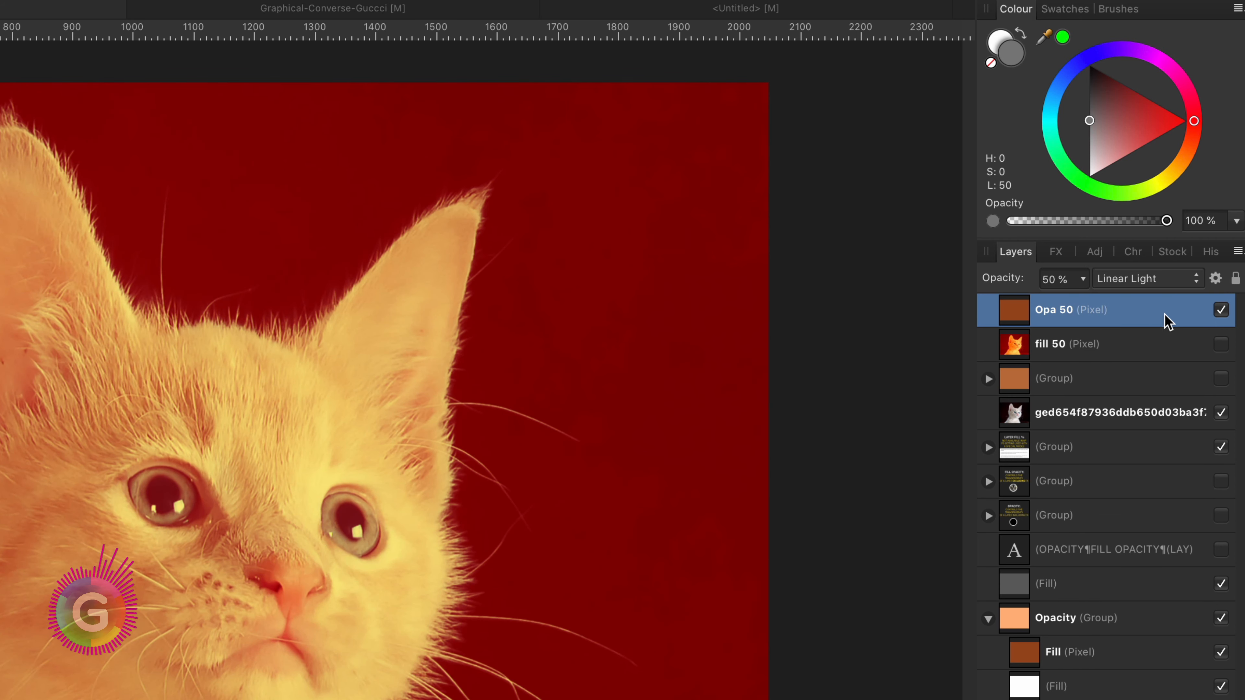
{"action": "right_click", "coordinate": [1126, 315]}
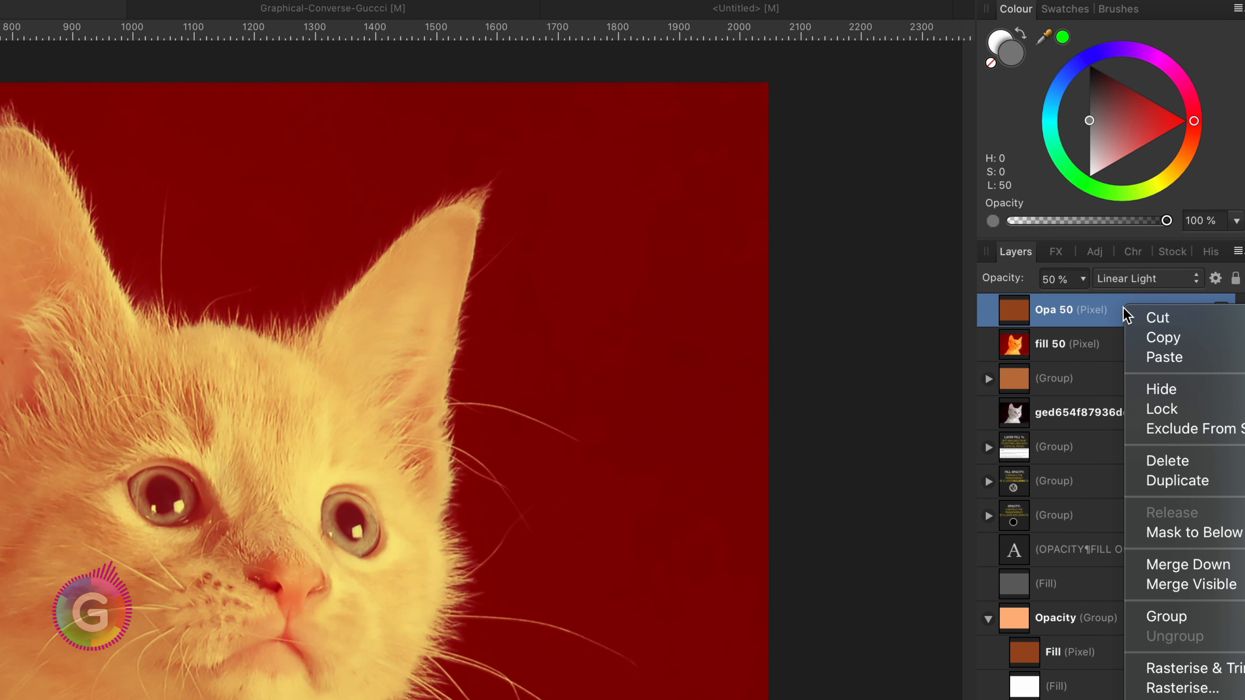
{"action": "left_click", "coordinate": [1198, 586]}
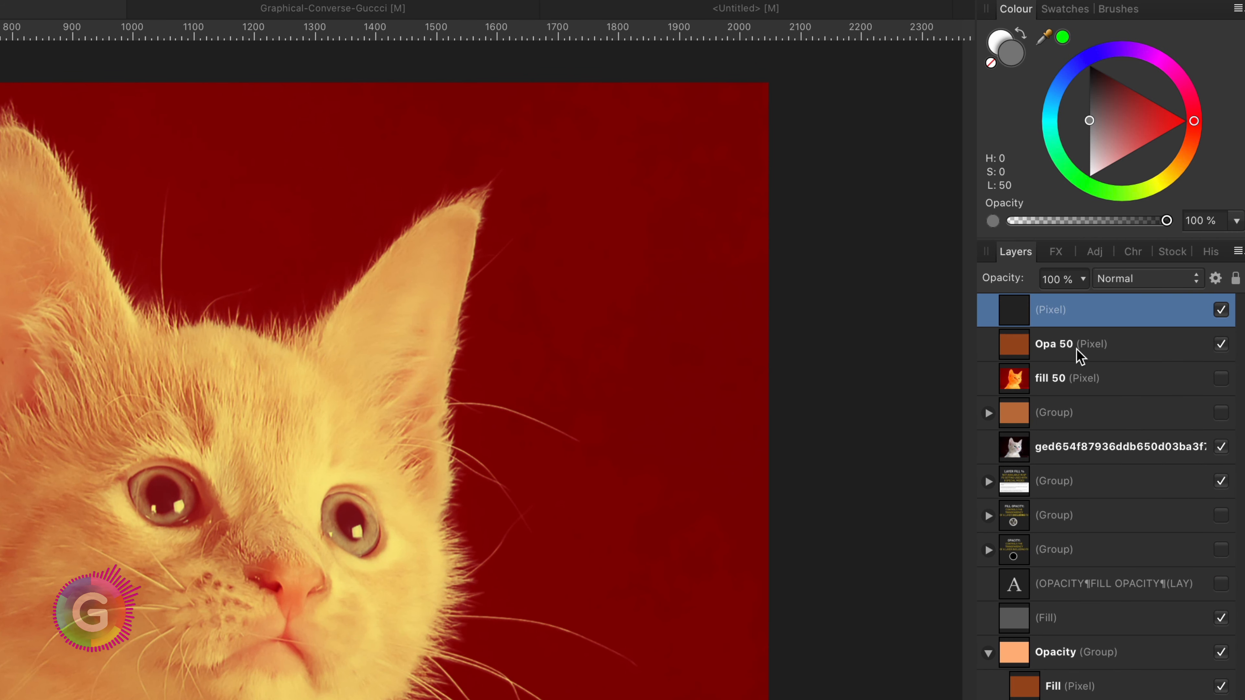
Delete the orange Opa 50 layer and rename the merged pixel layer above fill 50 as "opa 50"
{"action": "left_click", "coordinate": [1078, 350]}
{"action": "key", "text": "Delete"}
{"action": "left_click", "coordinate": [1060, 318]}
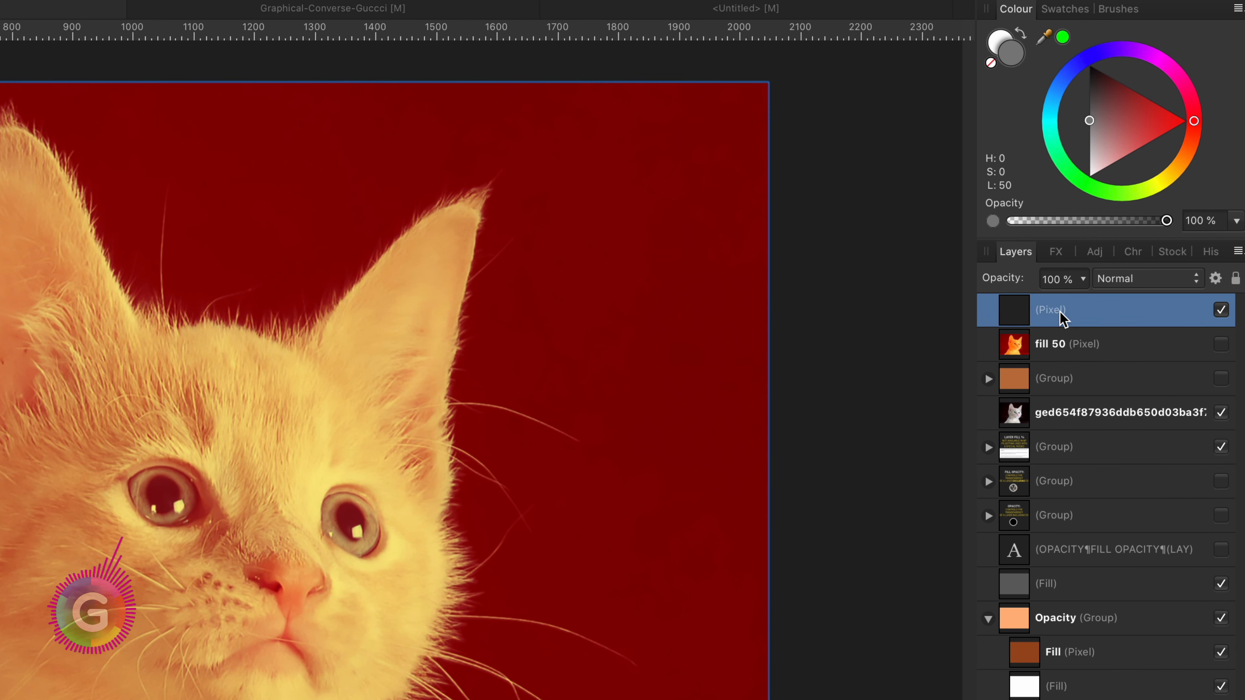
{"action": "double_click", "coordinate": [1062, 318]}
{"action": "type", "text": "opa "}
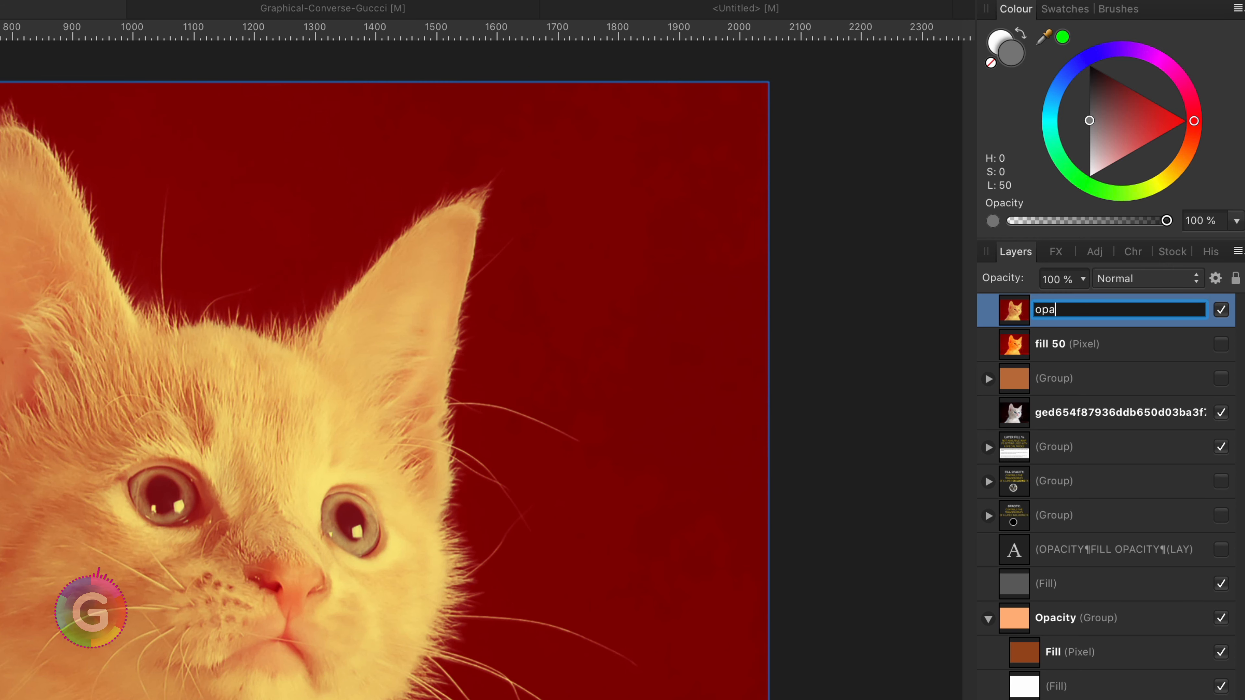
{"action": "type", "text": "50"}
{"action": "key", "text": "Return"}
Show the fill 50 layer and toggle the opa 50 layer's visibility to compare the two merged results
{"action": "left_click", "coordinate": [1221, 344]}
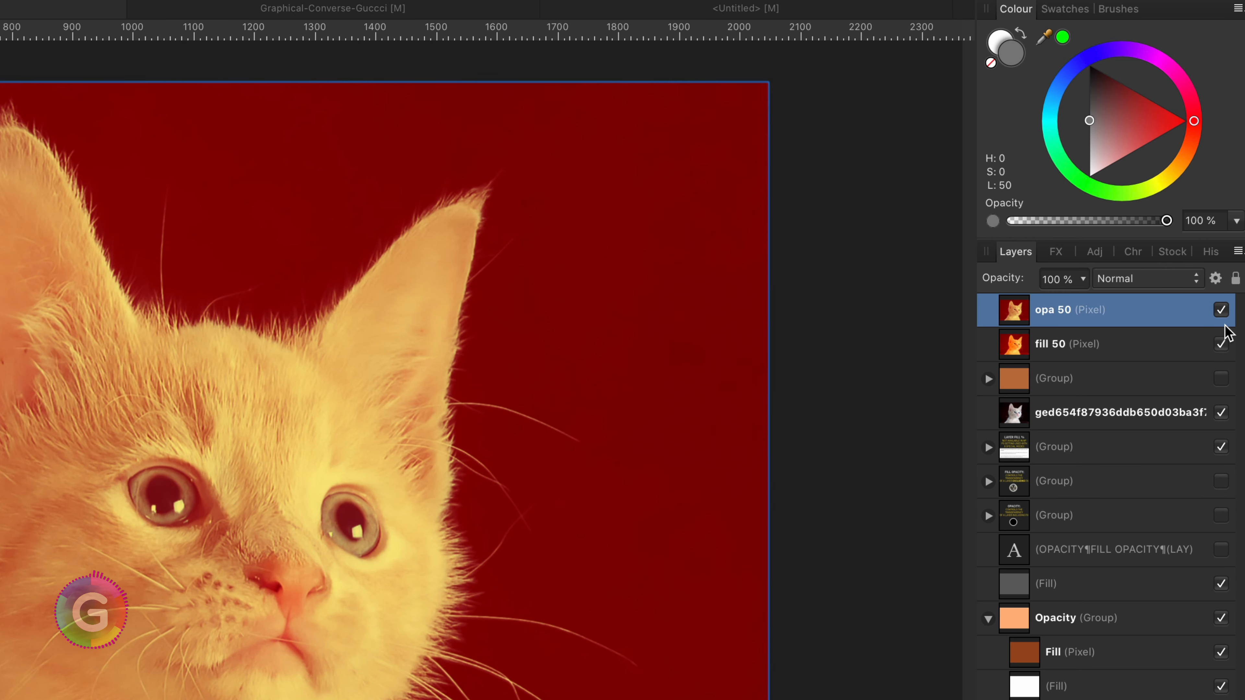
{"action": "left_click", "coordinate": [1221, 310]}
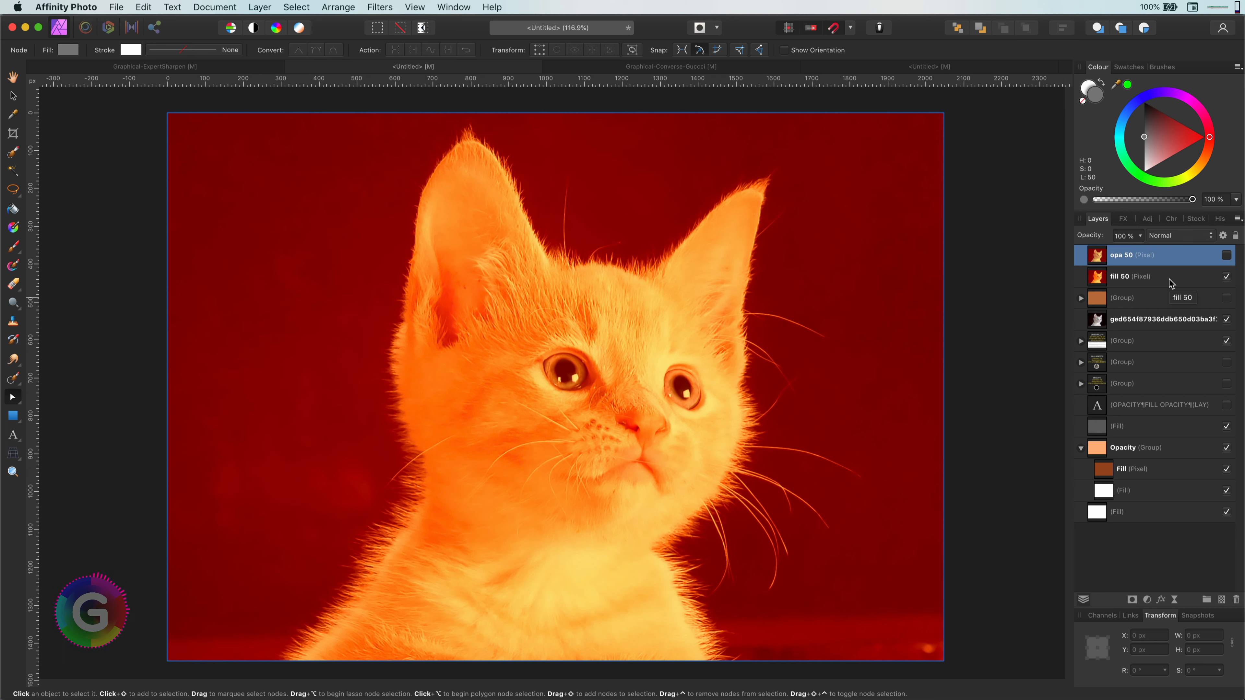
{"action": "left_click", "coordinate": [1229, 257]}
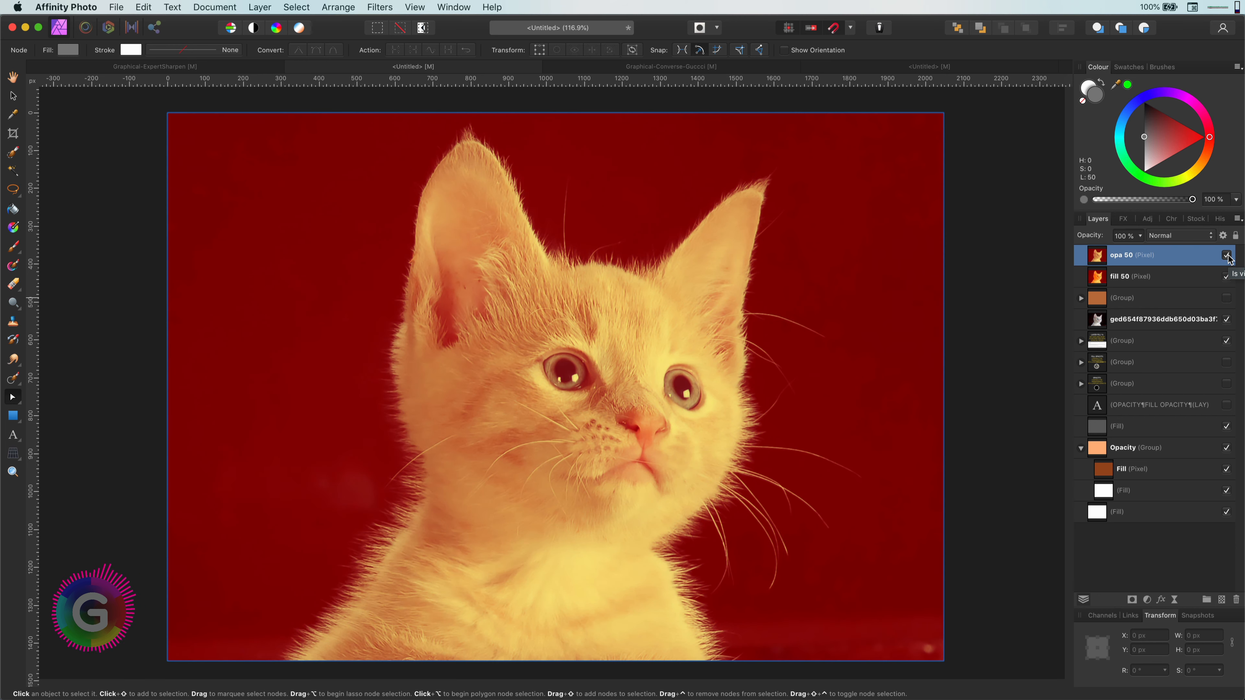
{"action": "left_click", "coordinate": [1227, 256]}
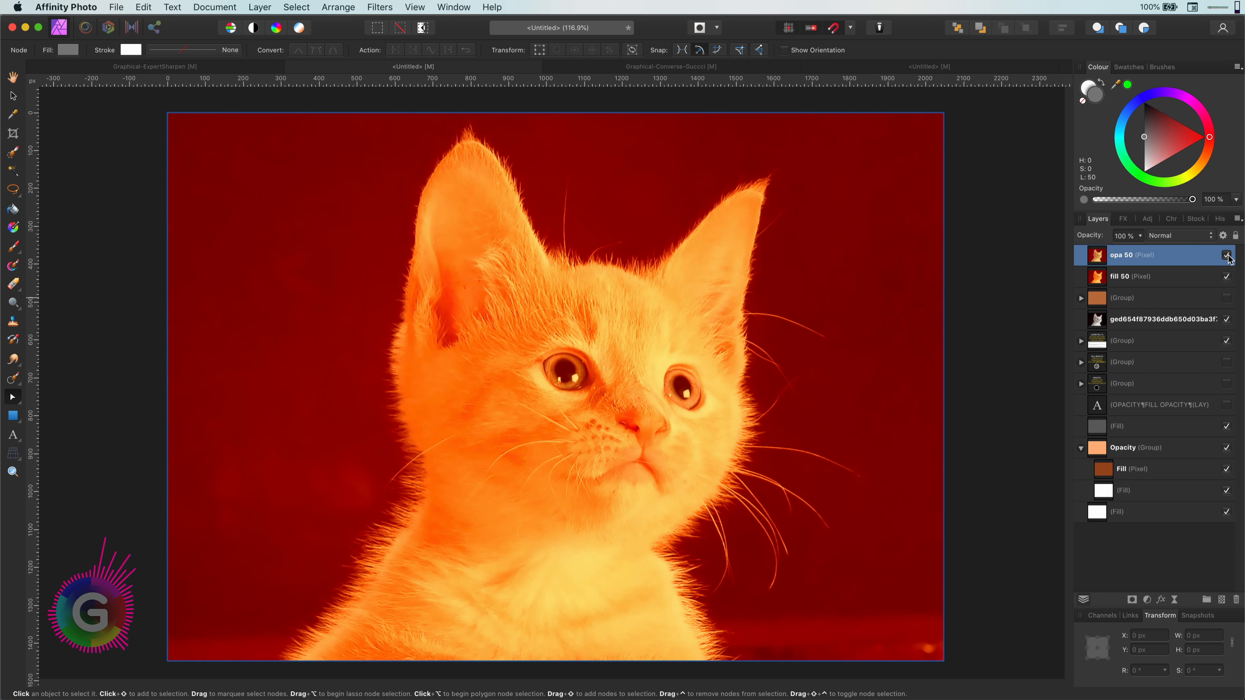
{"action": "left_click", "coordinate": [1227, 255]}
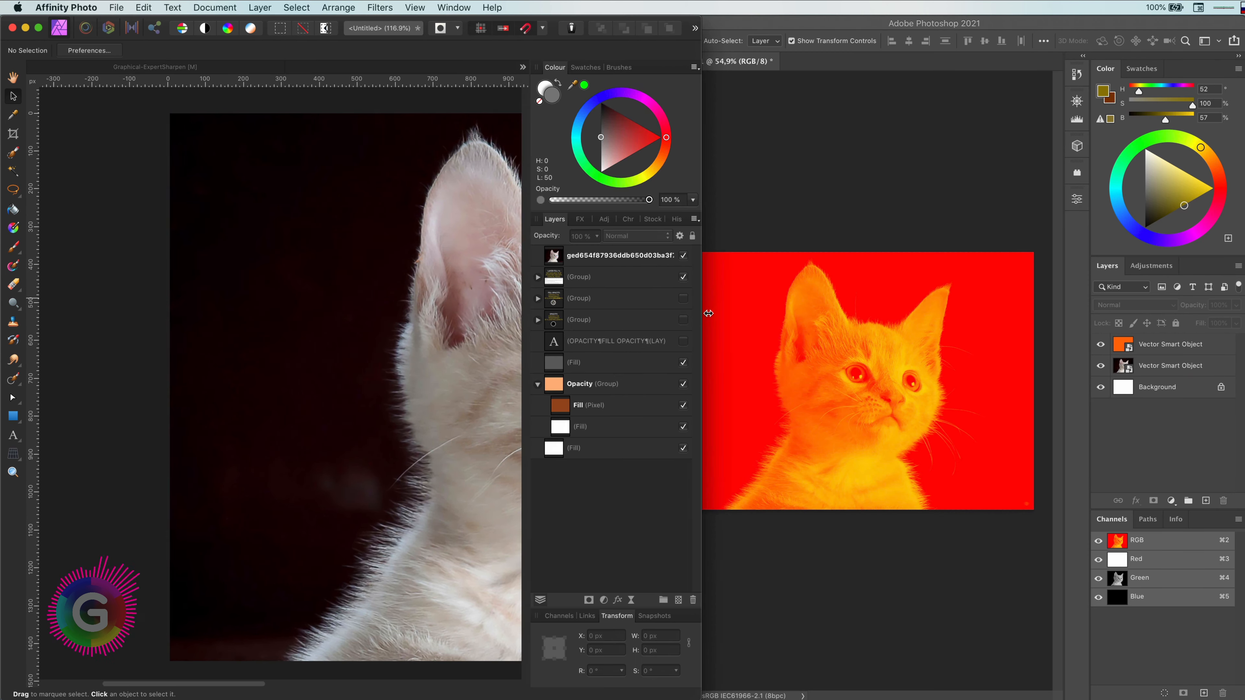
Narrow the Affinity Photo window beside Photoshop and set the fill of Photoshop's orange smart object layer to 30%
{"action": "left_click_drag", "start_coordinate": [709, 314], "coordinate": [624, 314]}
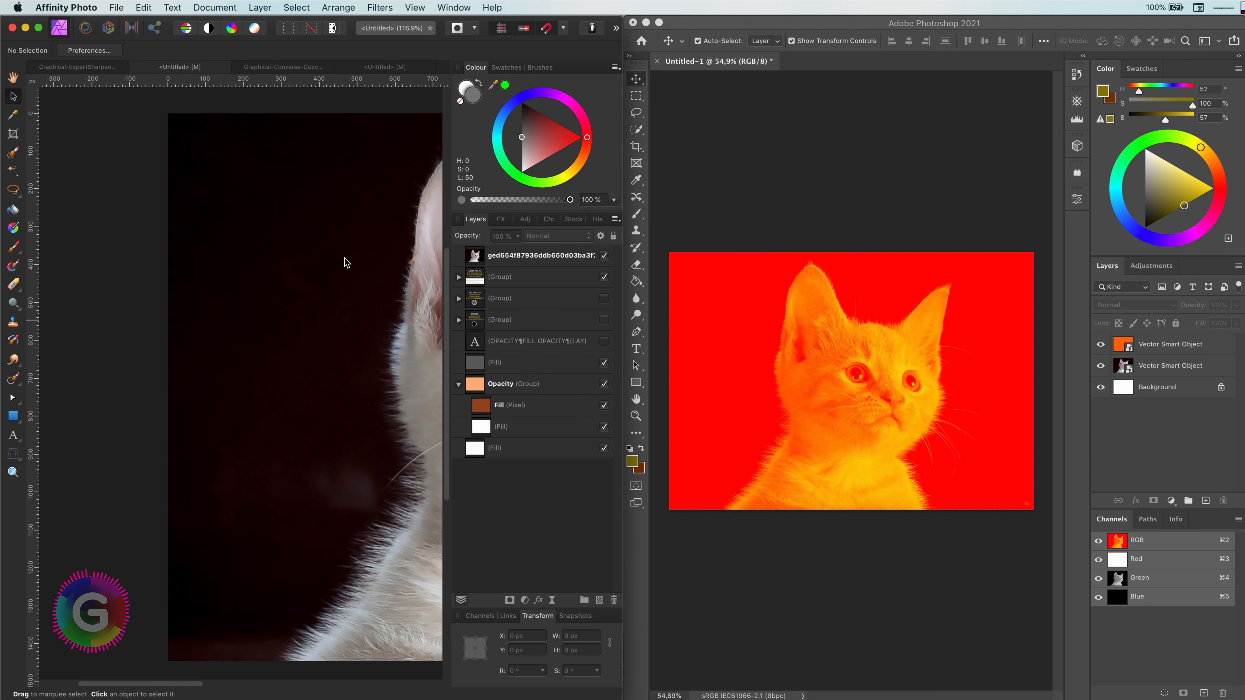
{"action": "key", "text": "super+0"}
{"action": "left_click", "coordinate": [1157, 346]}
{"action": "left_click", "coordinate": [1228, 324]}
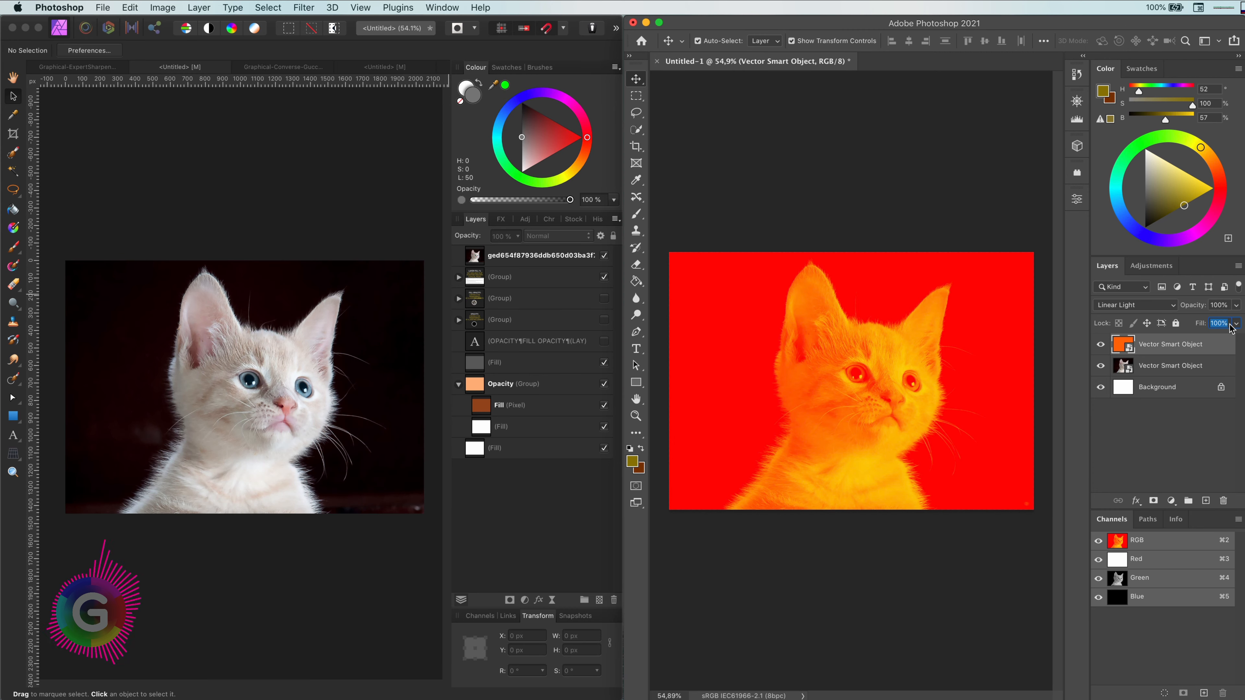
{"action": "type", "text": "30"}
{"action": "key", "text": "Return"}
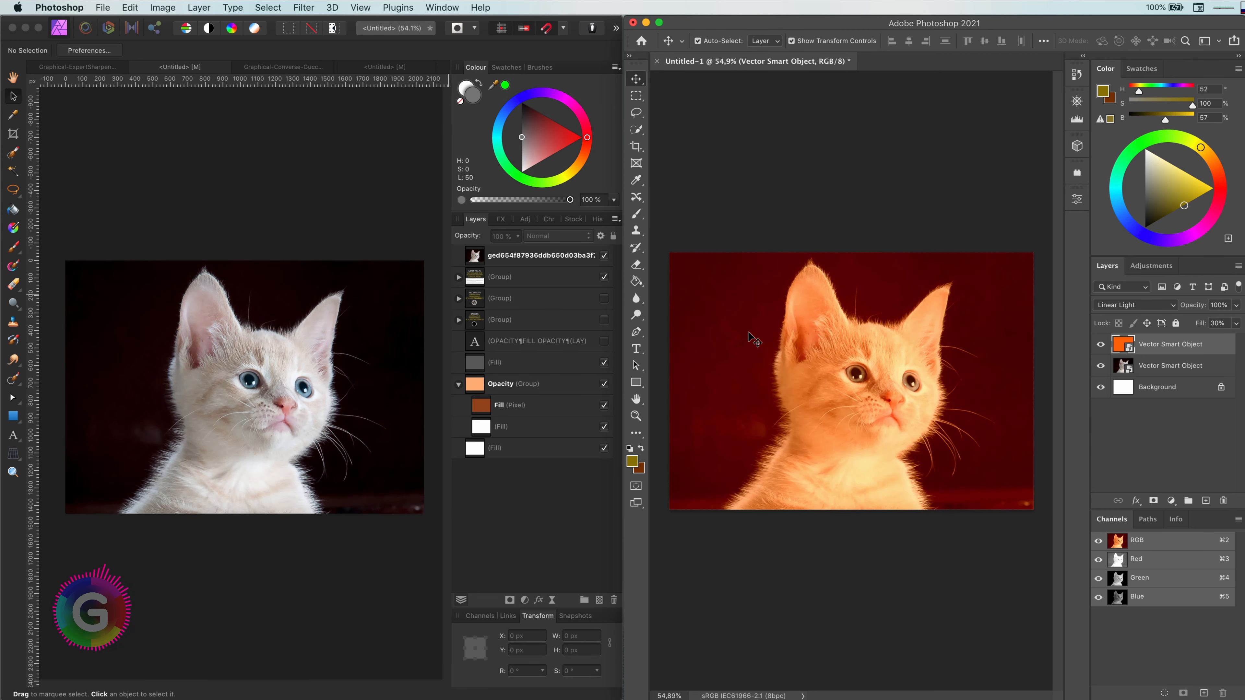
Paste the Orange layer into the Affinity Photo document and add a grey fill layer directly beneath it
{"action": "left_click", "coordinate": [370, 375]}
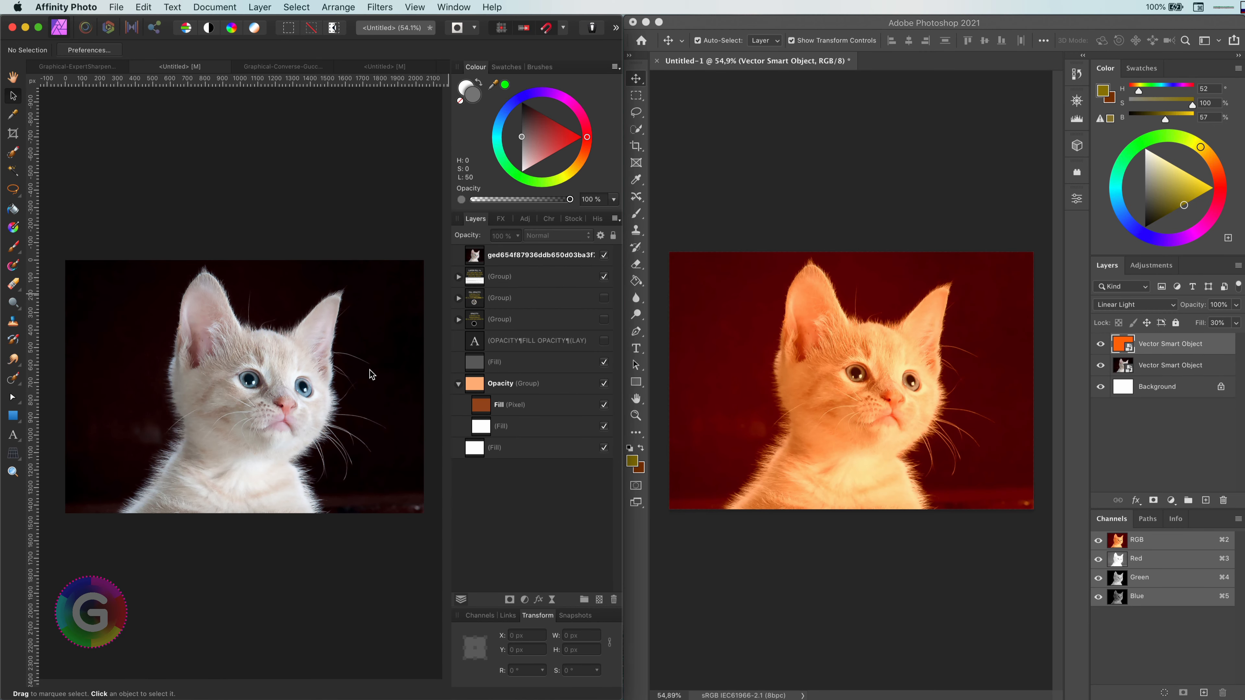
{"action": "key", "text": "super+v"}
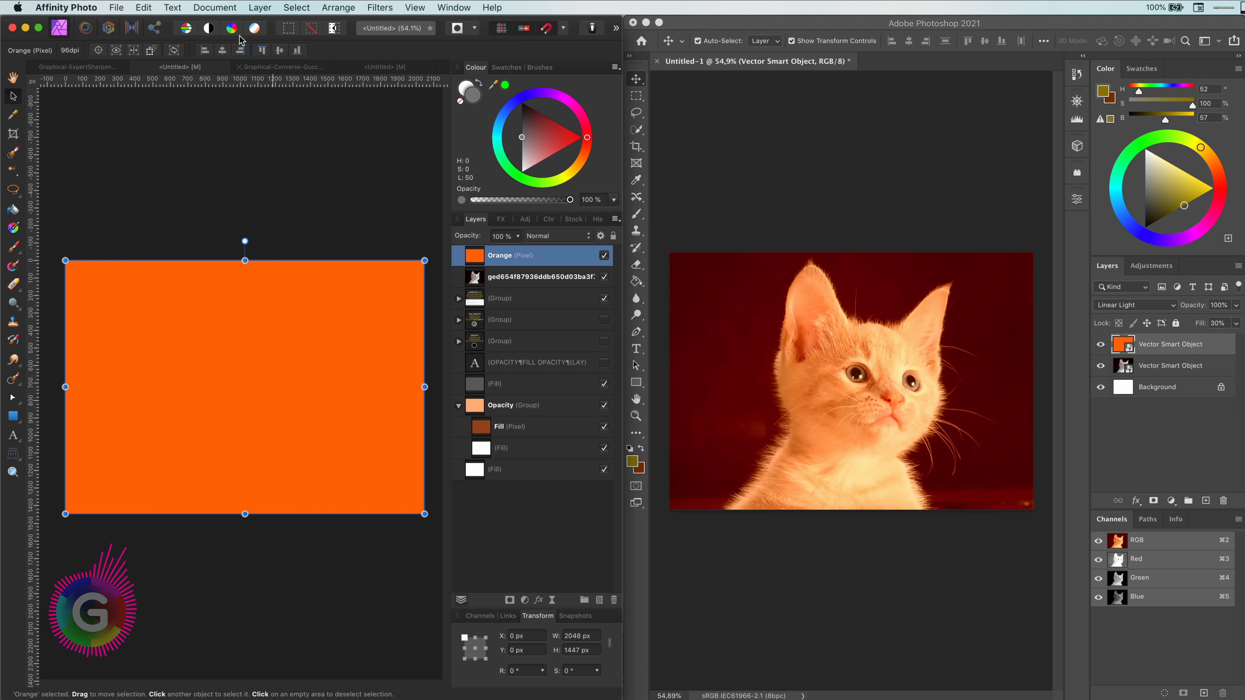
{"action": "left_click", "coordinate": [257, 8]}
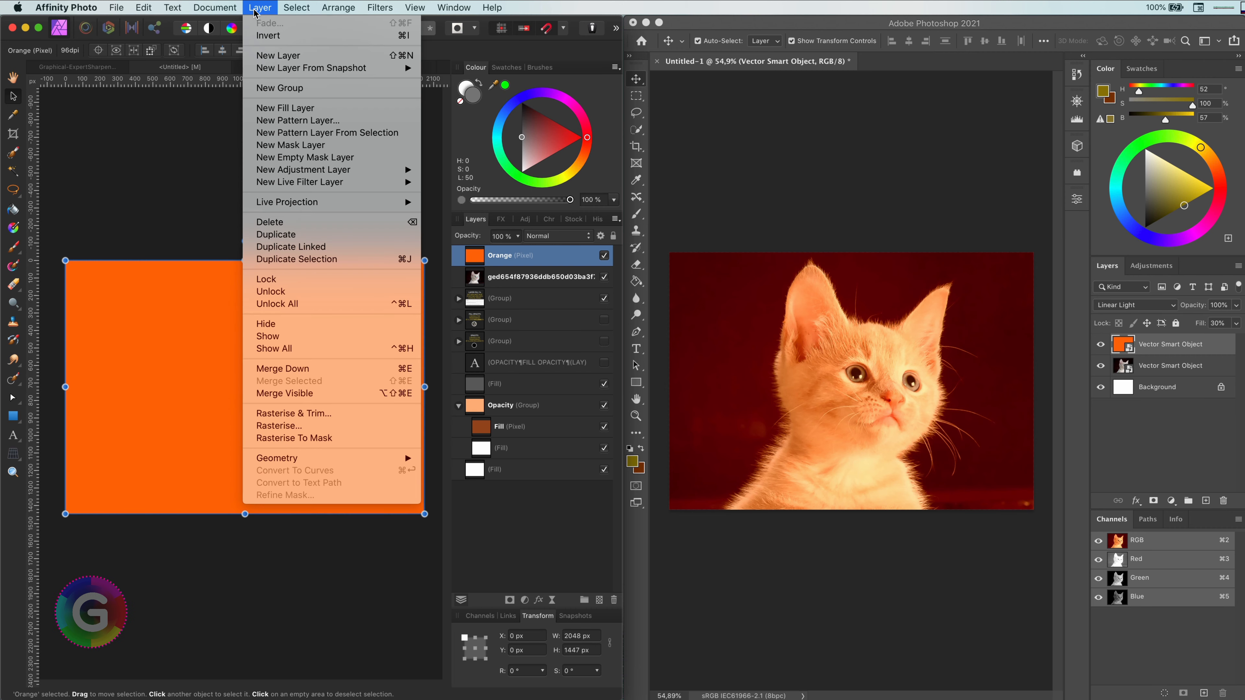
{"action": "left_click", "coordinate": [289, 108]}
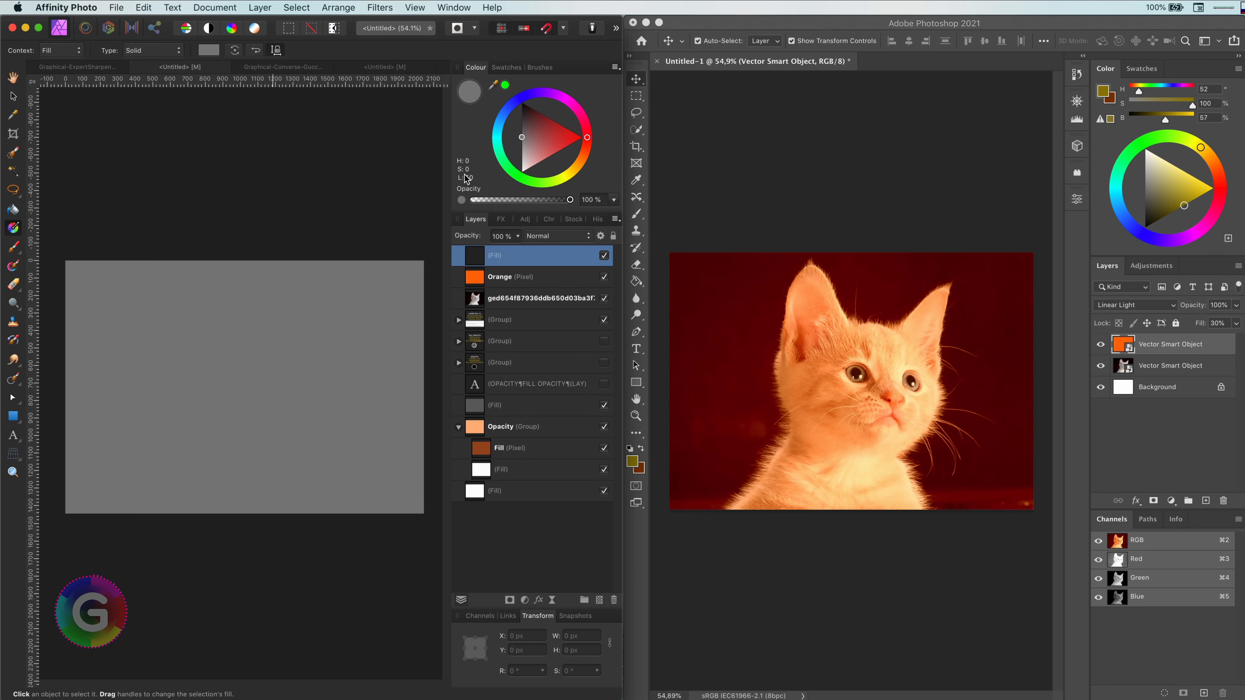
{"action": "left_click_drag", "start_coordinate": [474, 257], "coordinate": [477, 281]}
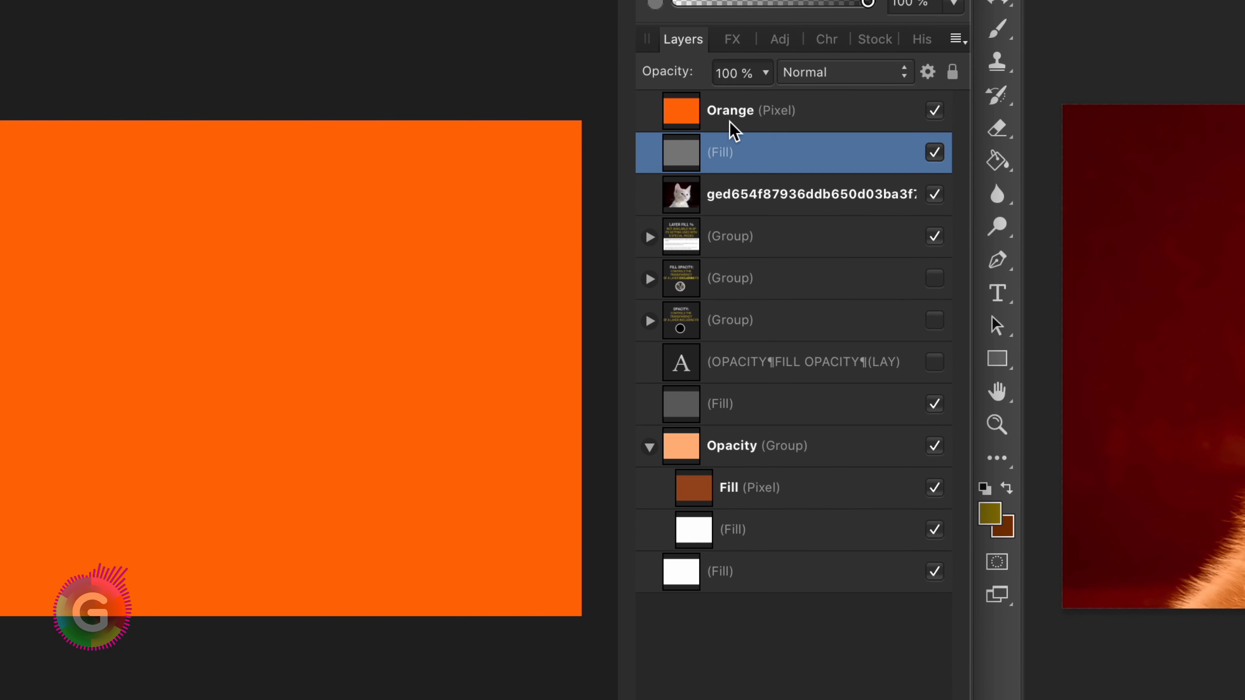
Group the Orange layer with the grey fill layer and set the group's blend mode to Linear Light
{"action": "left_click", "coordinate": [731, 125], "text": "shift"}
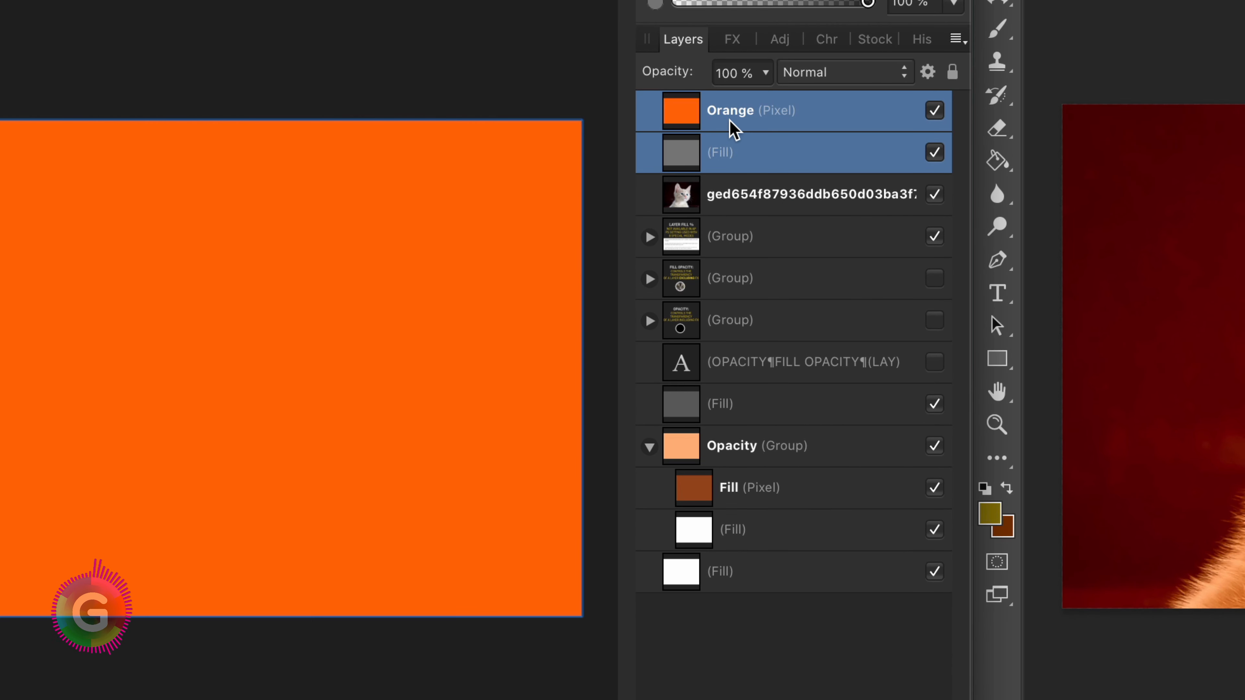
{"action": "key", "text": "super+g"}
{"action": "left_click", "coordinate": [817, 74]}
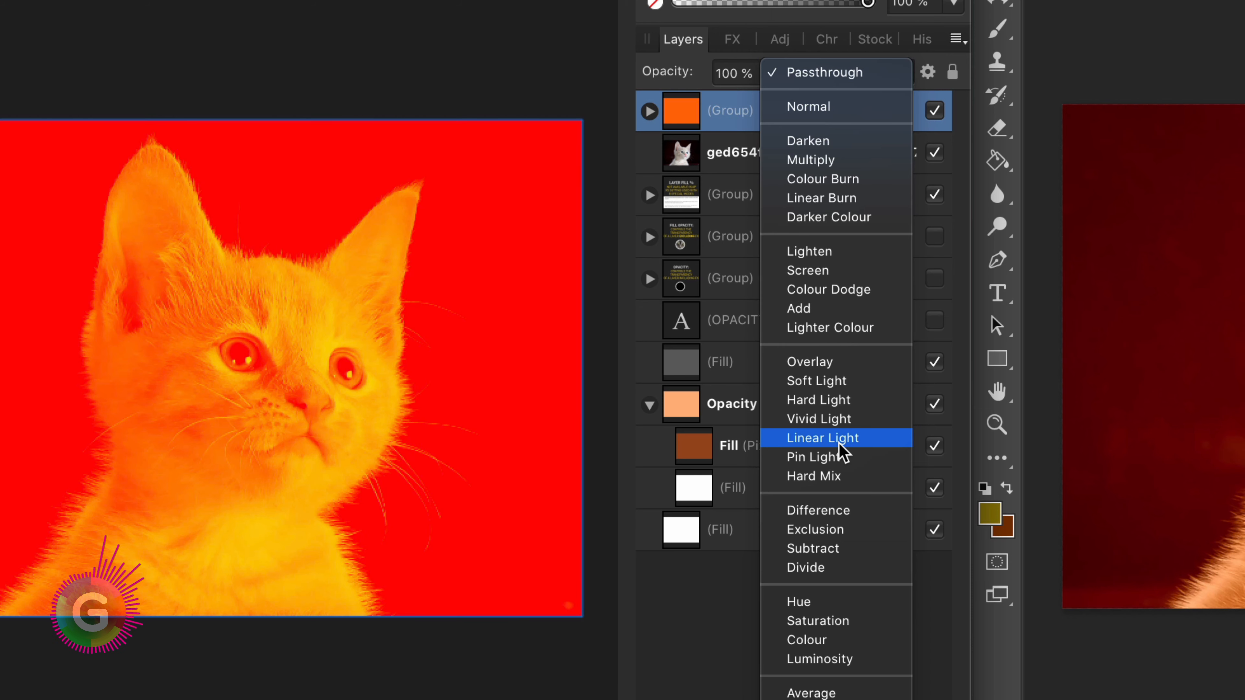
{"action": "left_click", "coordinate": [829, 438]}
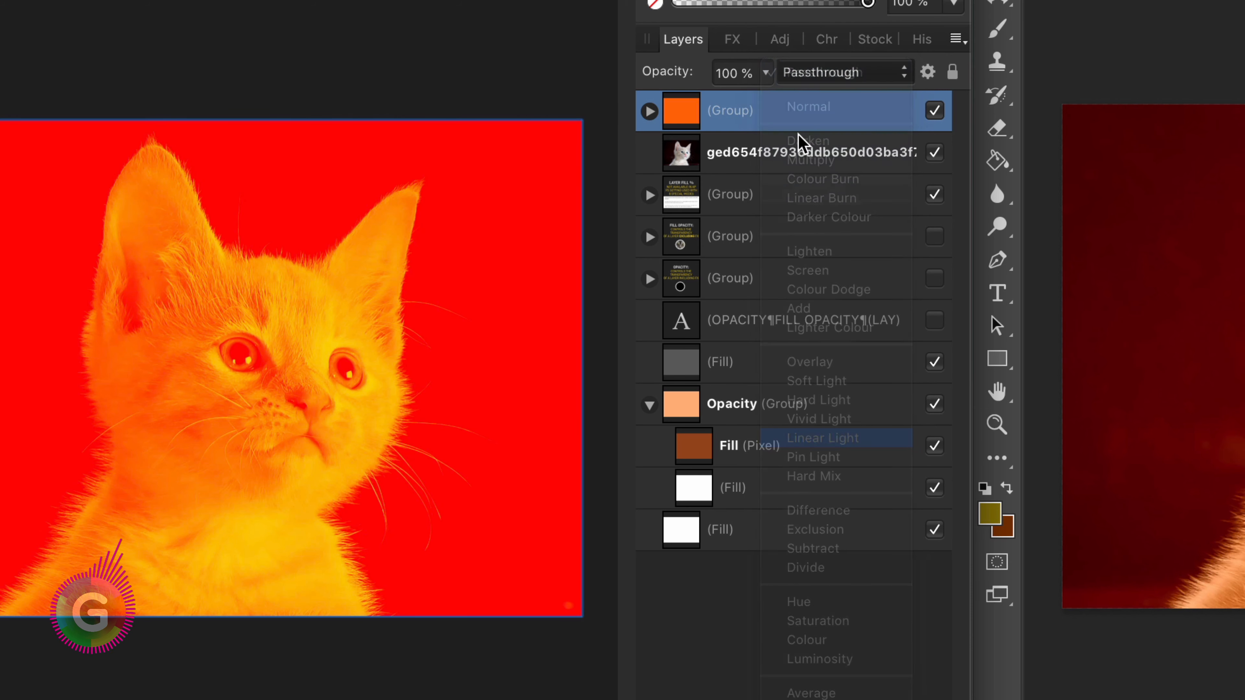
Rename the new Linear Light group "Opacity" and the Orange layer inside it "Fill"
{"action": "double_click", "coordinate": [784, 112]}
{"action": "type", "text": "Opacity"}
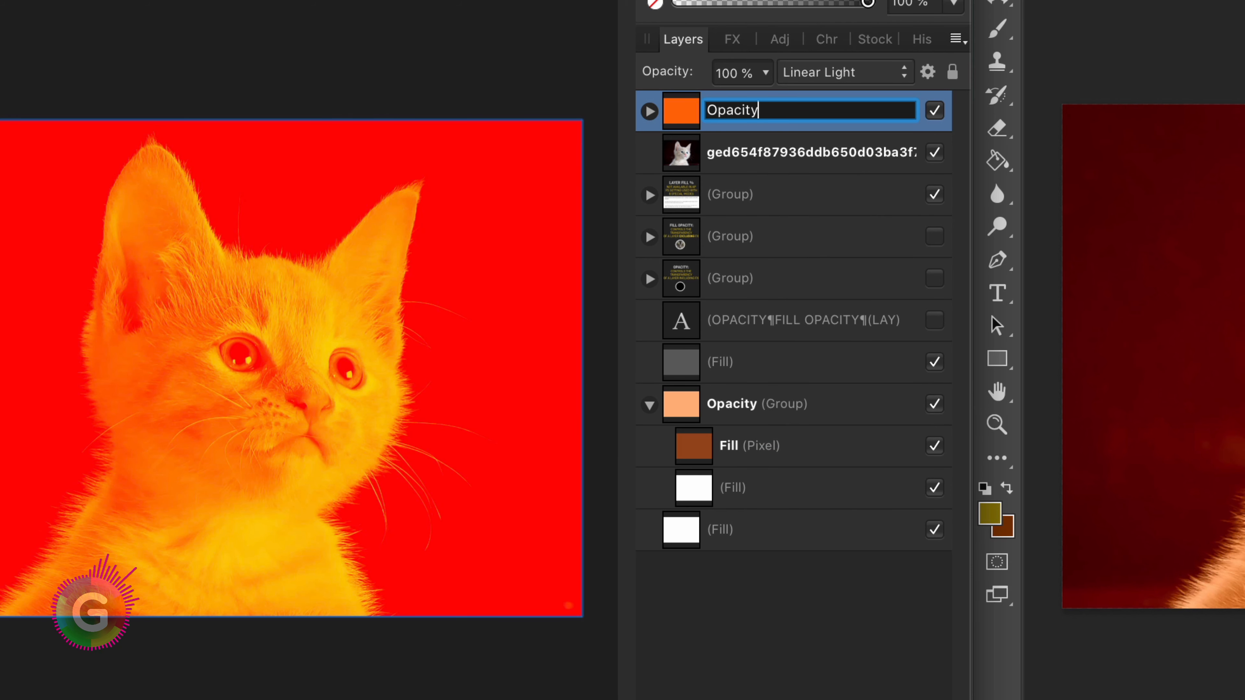
{"action": "key", "text": "Return"}
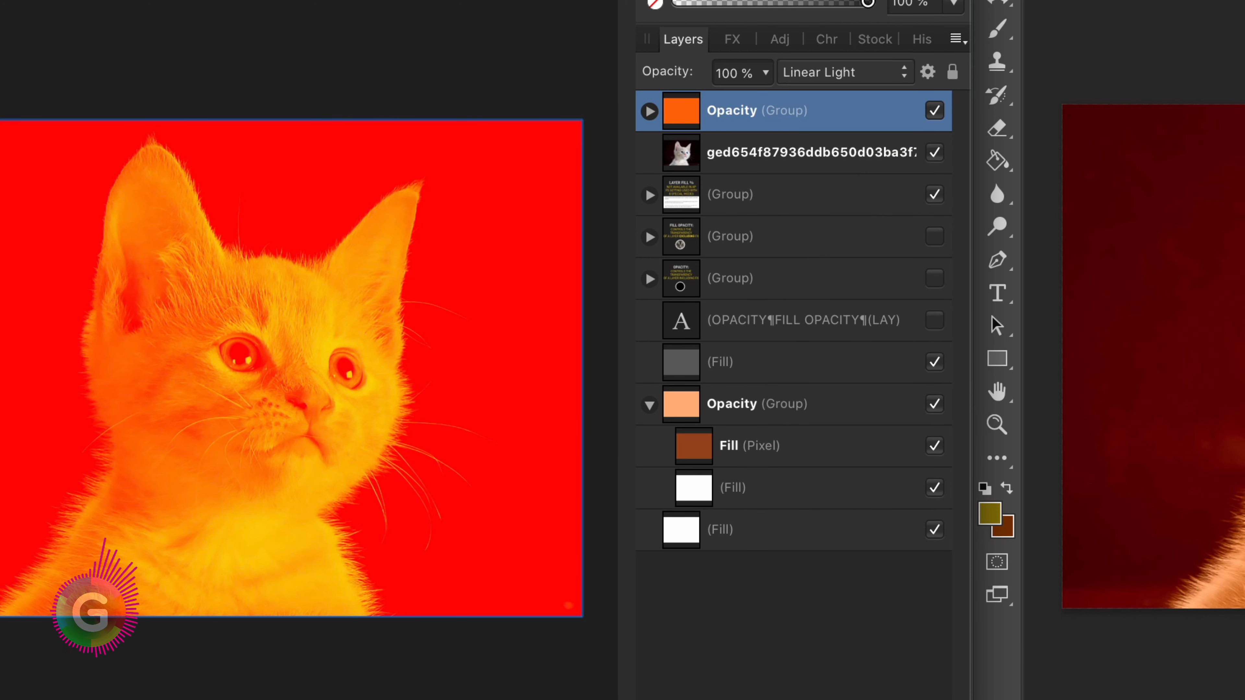
{"action": "left_click", "coordinate": [650, 111]}
{"action": "left_click", "coordinate": [749, 156]}
{"action": "double_click", "coordinate": [749, 153]}
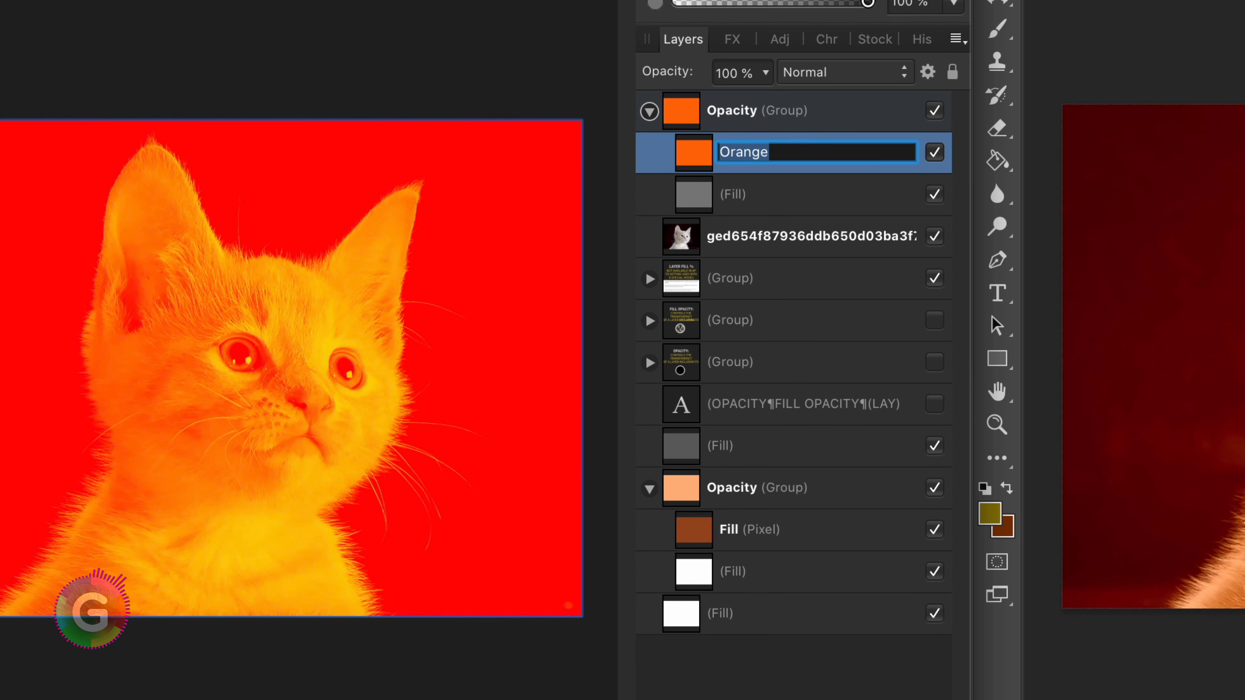
{"action": "type", "text": "Fill"}
{"action": "key", "text": "Return"}
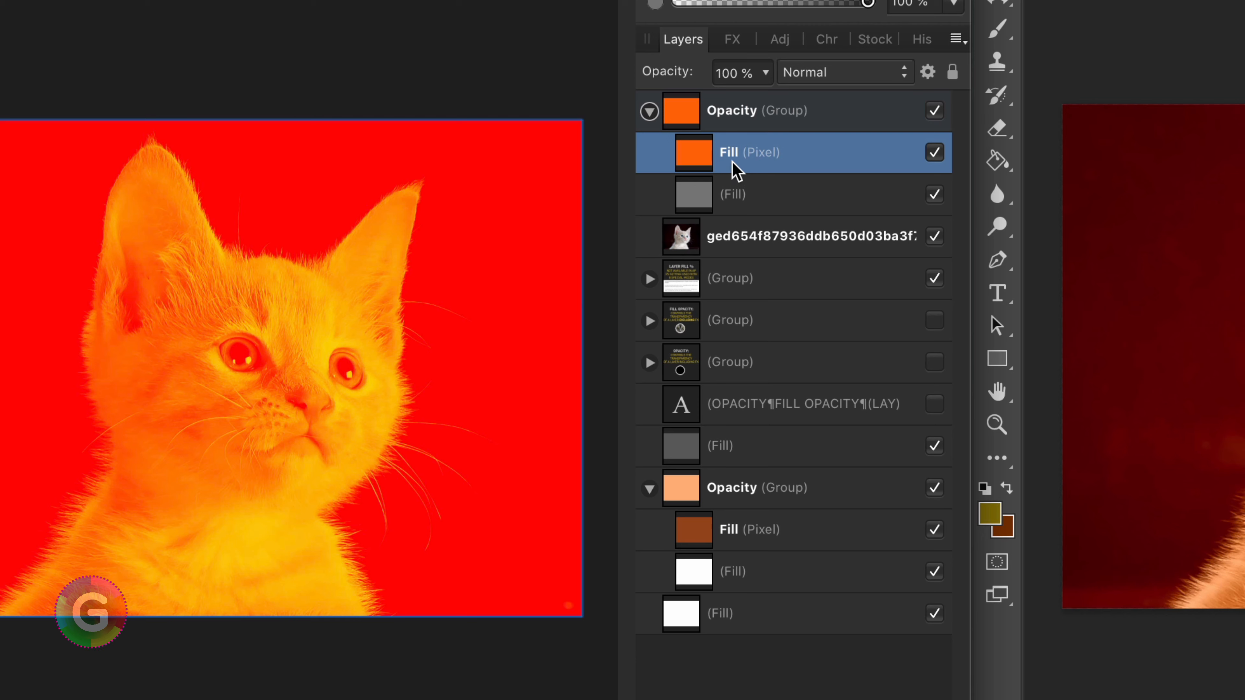
Set the orange Fill layer's opacity to 30 % and its Linear Light Opacity group's opacity to 50 %
{"action": "left_click", "coordinate": [729, 73]}
{"action": "type", "text": "30"}
{"action": "key", "text": "Return"}
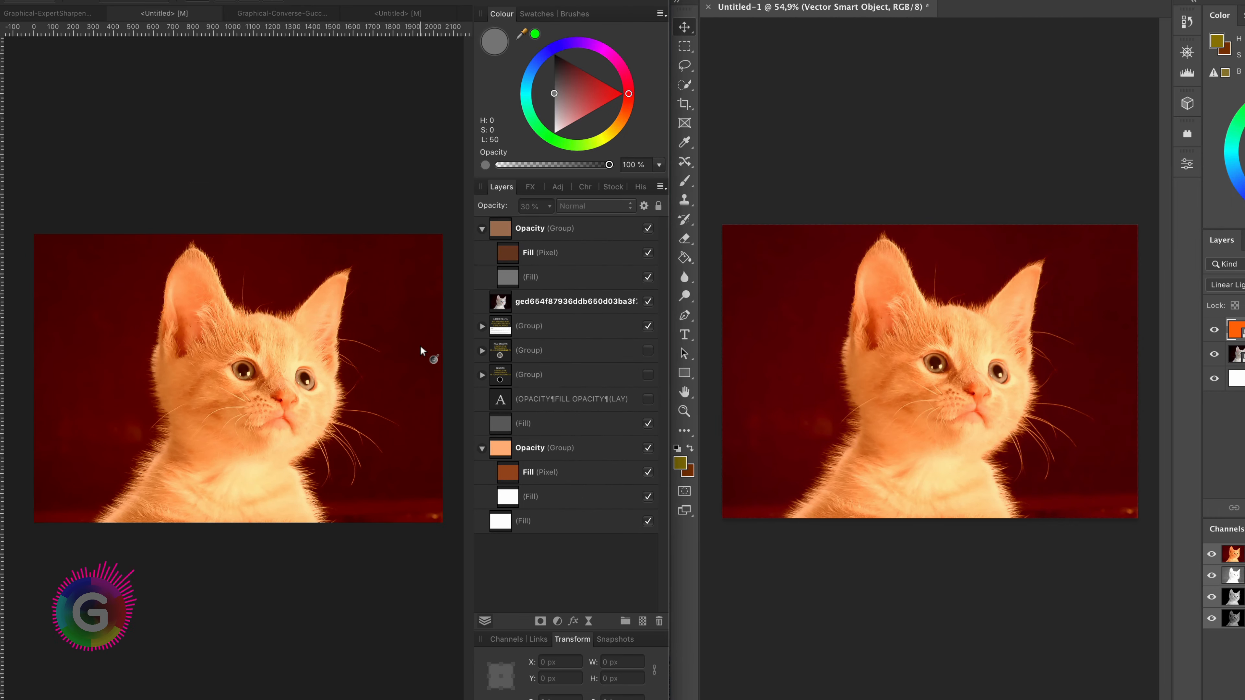
{"action": "left_click", "coordinate": [517, 234]}
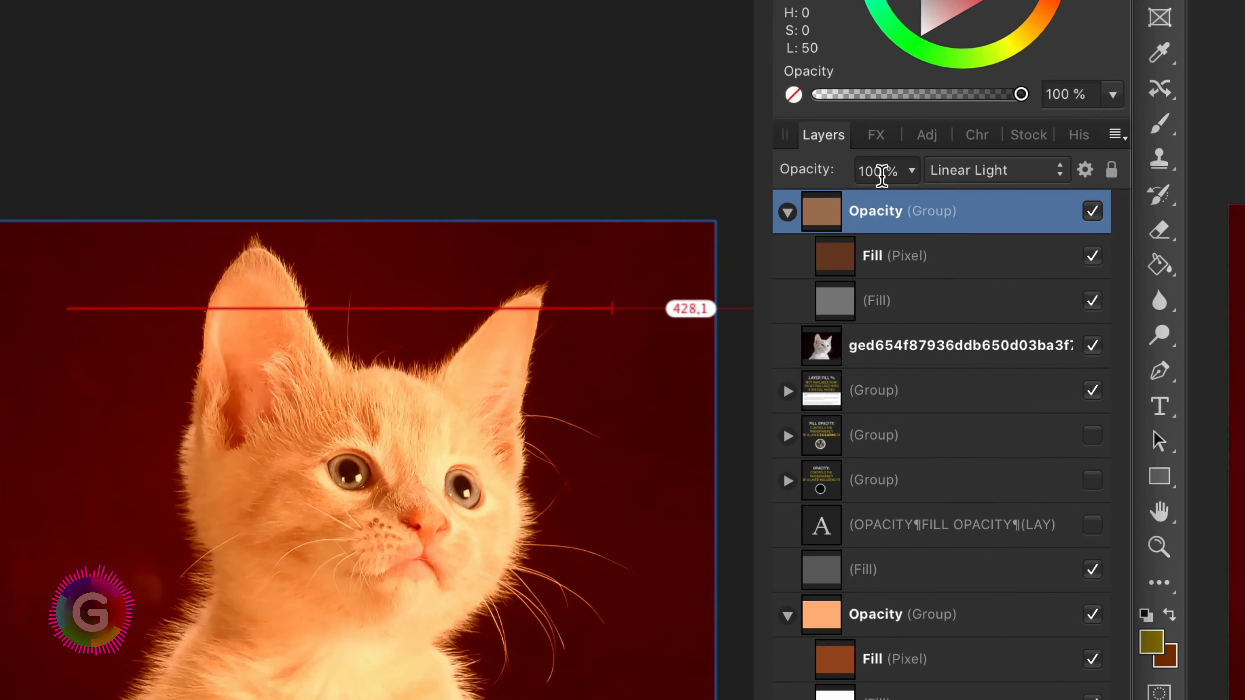
{"action": "left_click", "coordinate": [527, 206]}
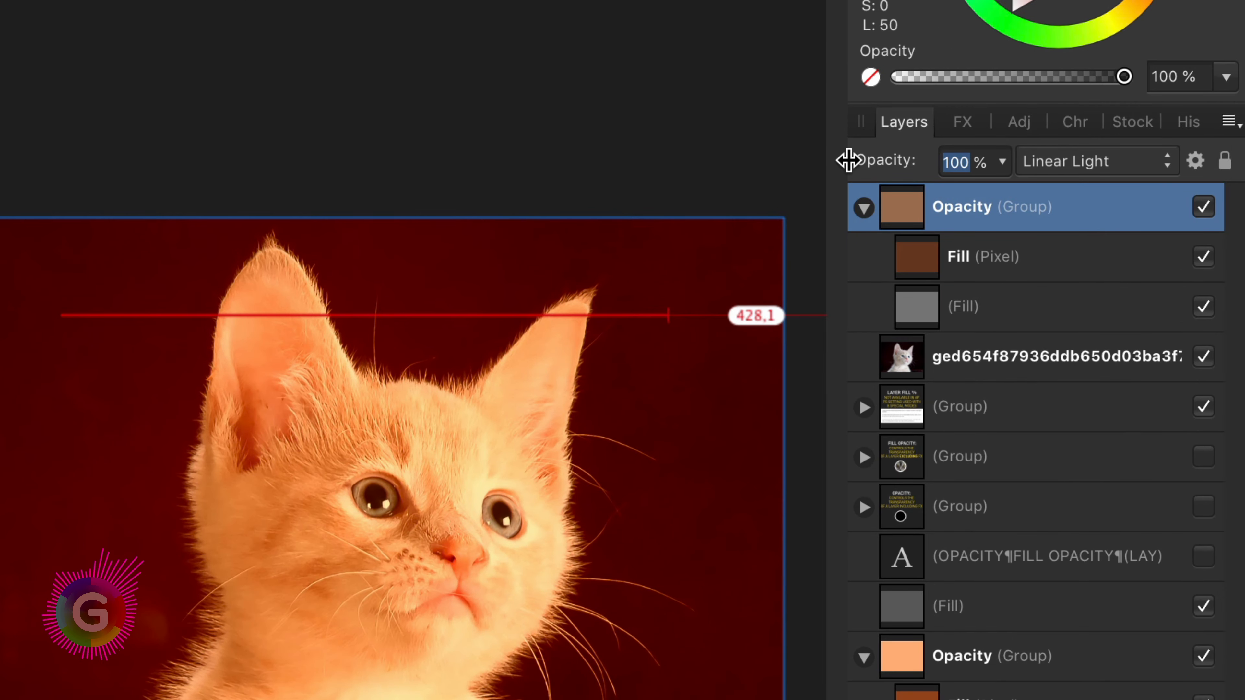
{"action": "type", "text": "50"}
{"action": "key", "text": "Return"}
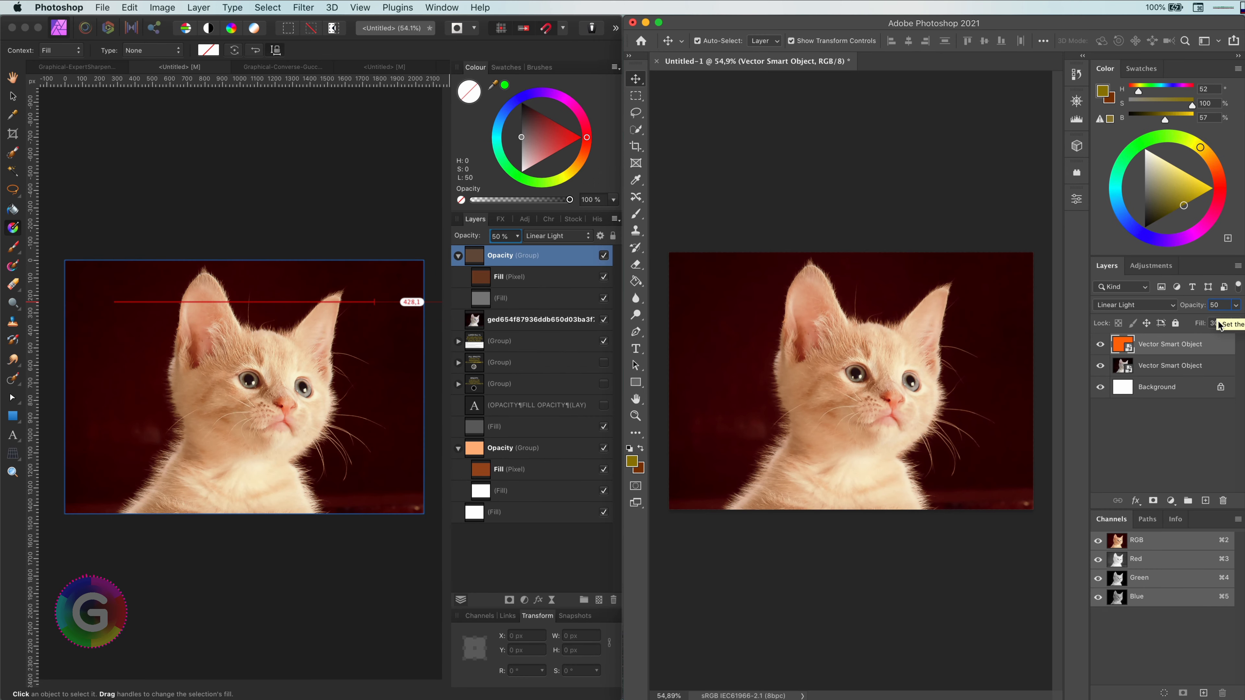
Set the fill of Photoshop's orange layer to 50% and the opacity of Affinity Photo's matching Fill layer to 50 %
{"action": "left_click", "coordinate": [1218, 324]}
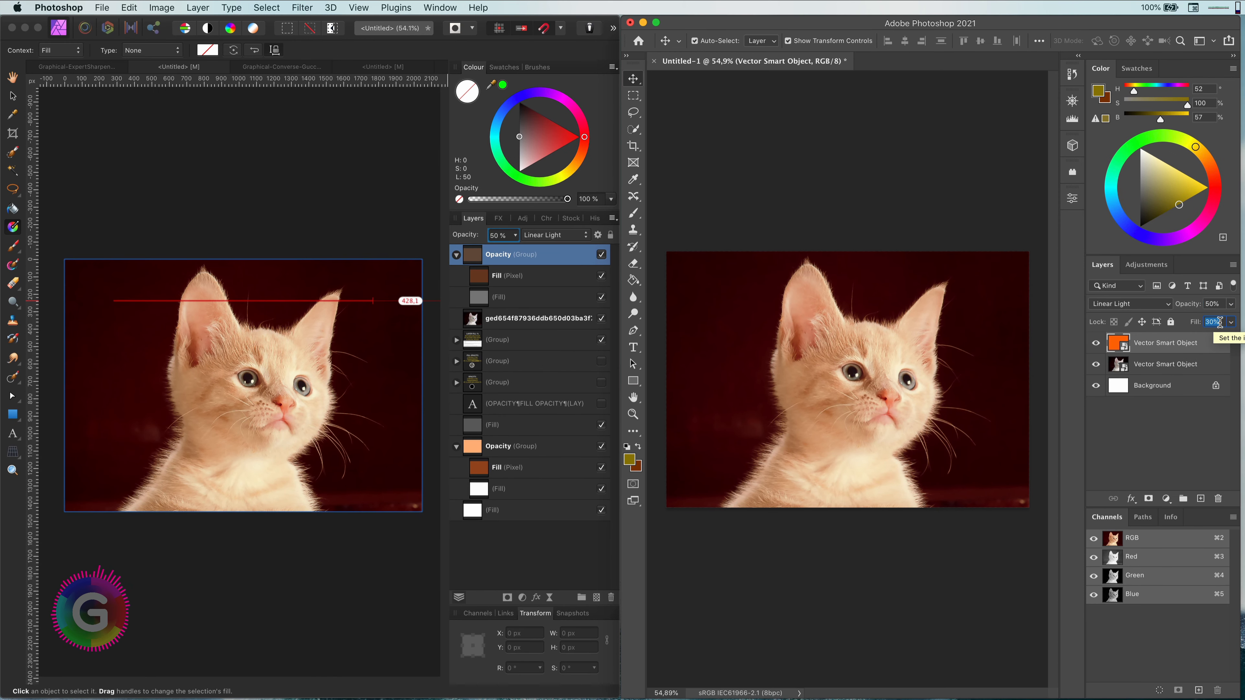
{"action": "type", "text": "50"}
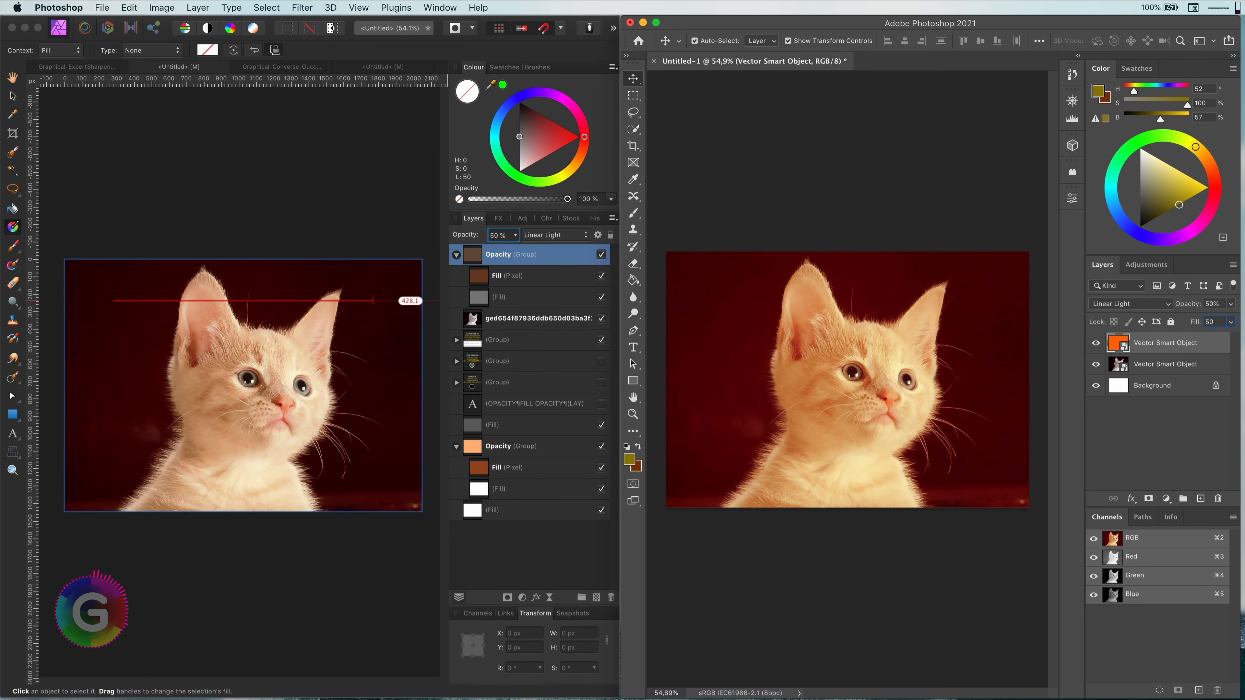
{"action": "left_click", "coordinate": [527, 277]}
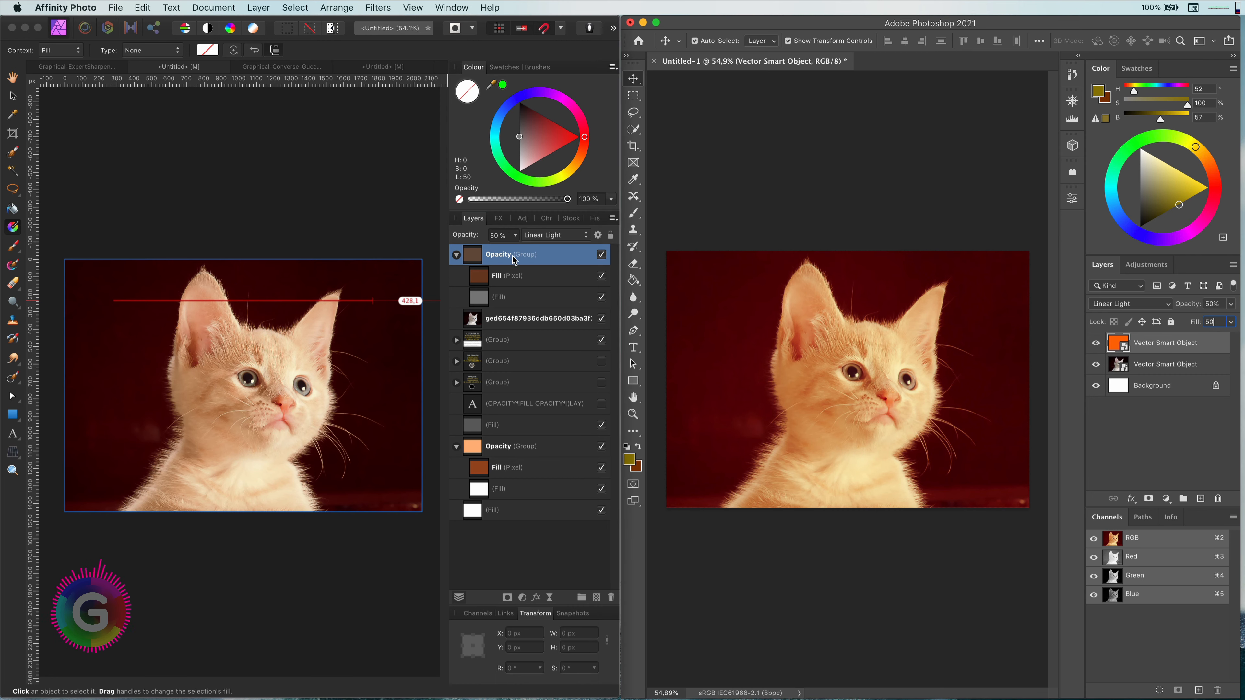
{"action": "left_click", "coordinate": [501, 240]}
{"action": "type", "text": "50"}
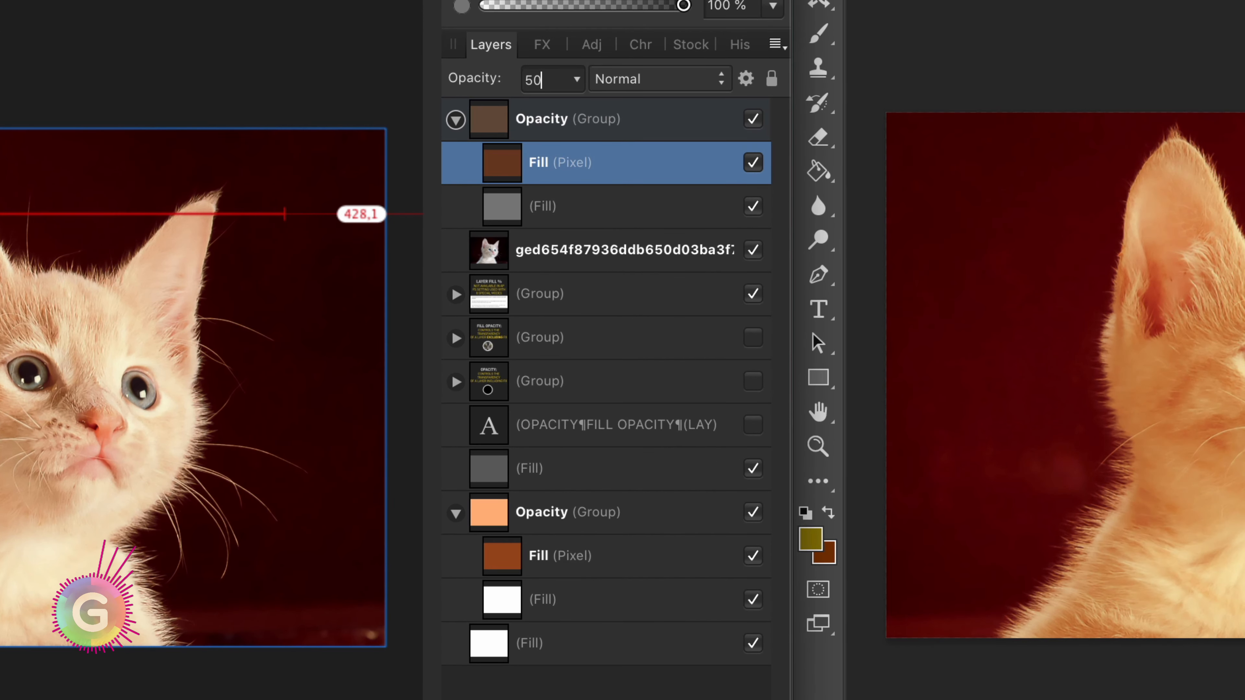
{"action": "key", "text": "Return"}
{"action": "key", "text": "v"}
{"action": "left_click", "coordinate": [352, 55]}
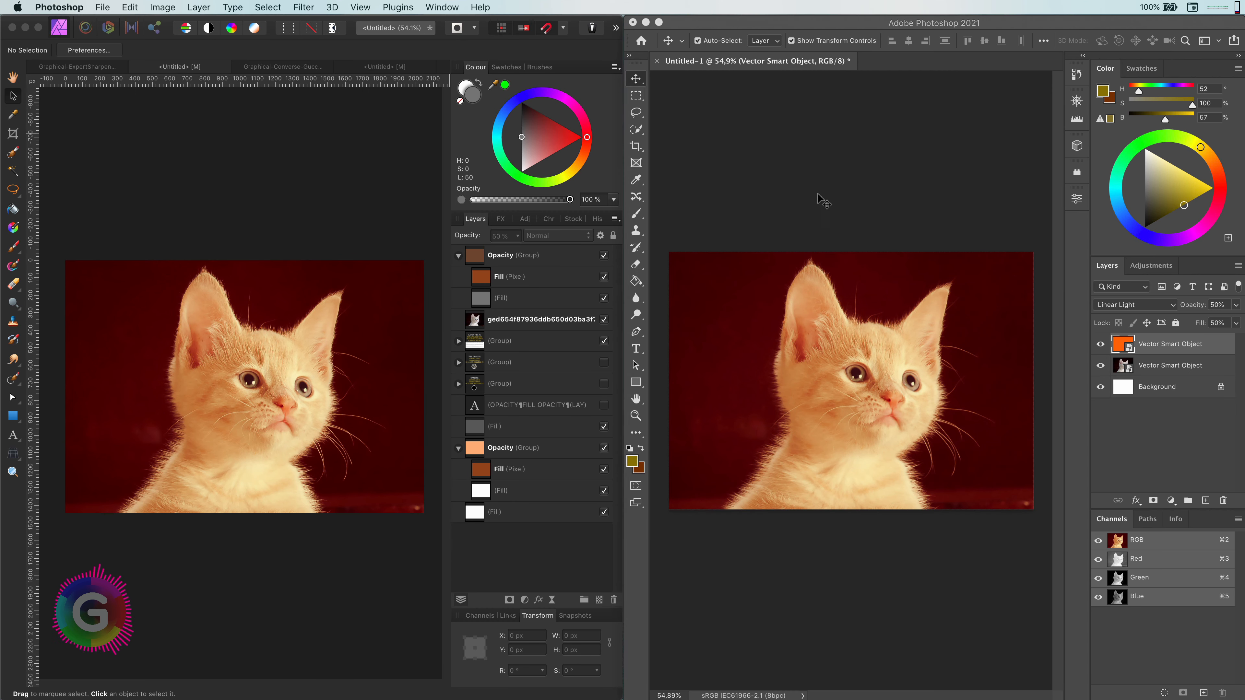
Change Photoshop's orange layer to Color Burn at 100% opacity and deselect it
{"action": "left_click", "coordinate": [1120, 305]}
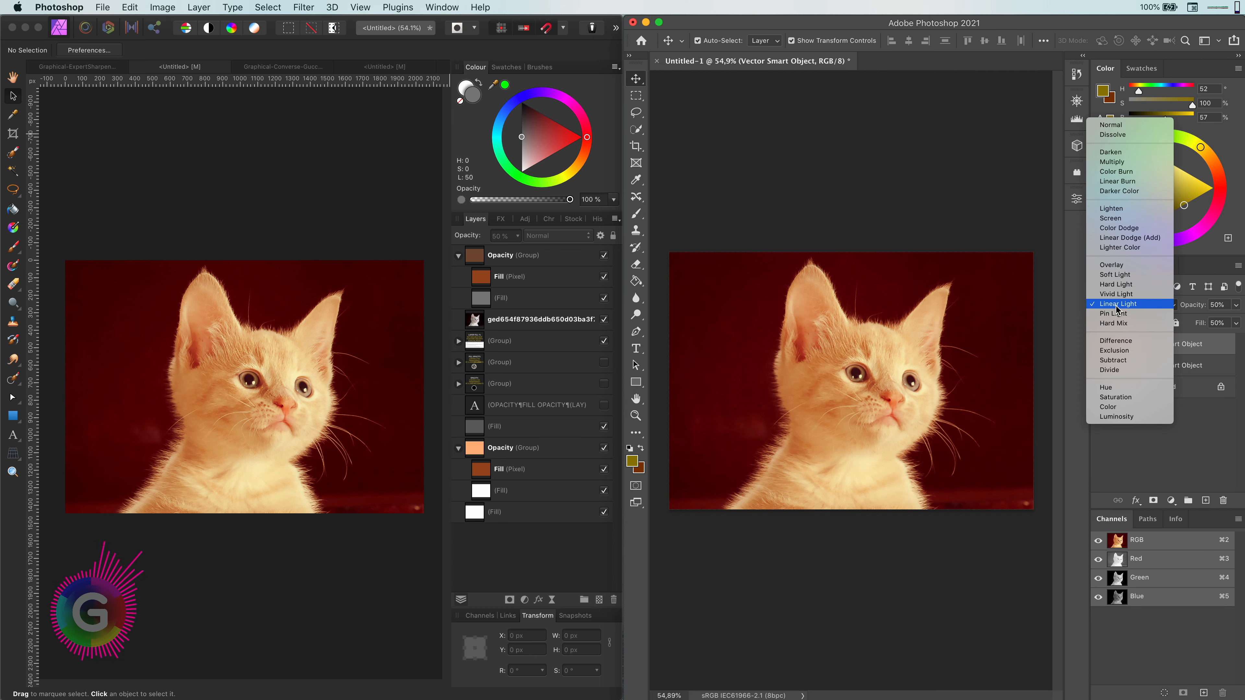
{"action": "left_click", "coordinate": [1117, 171]}
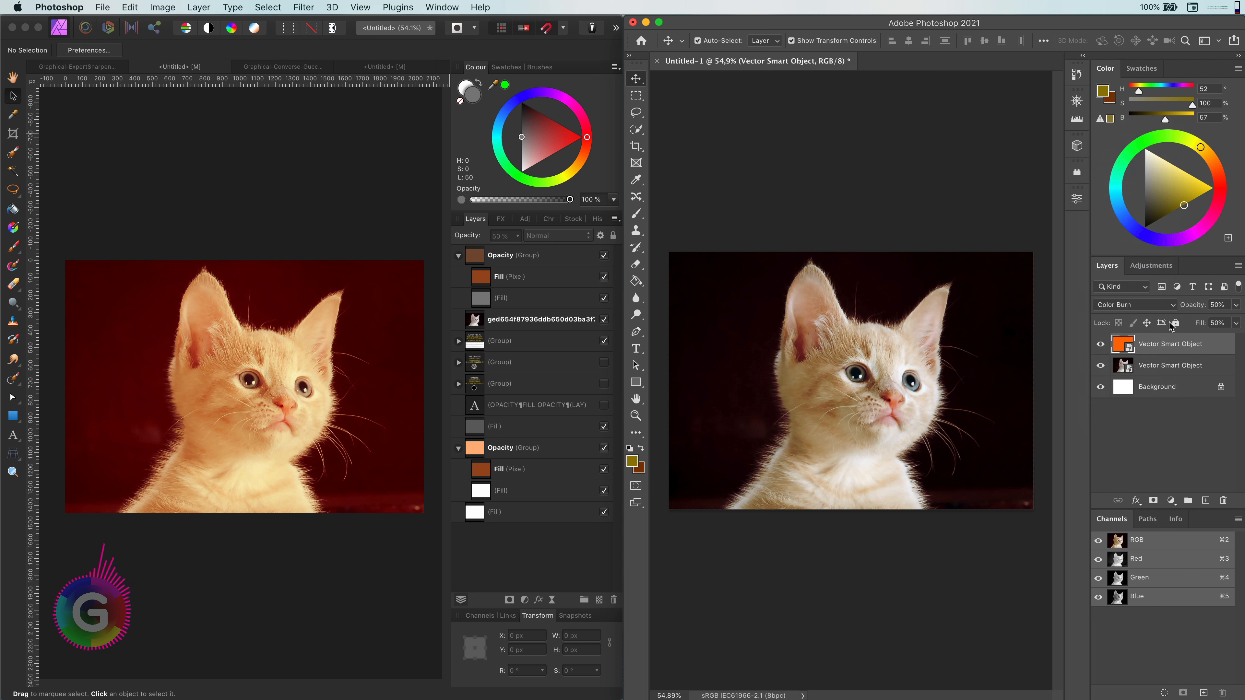
{"action": "left_click", "coordinate": [1217, 304]}
{"action": "type", "text": "100"}
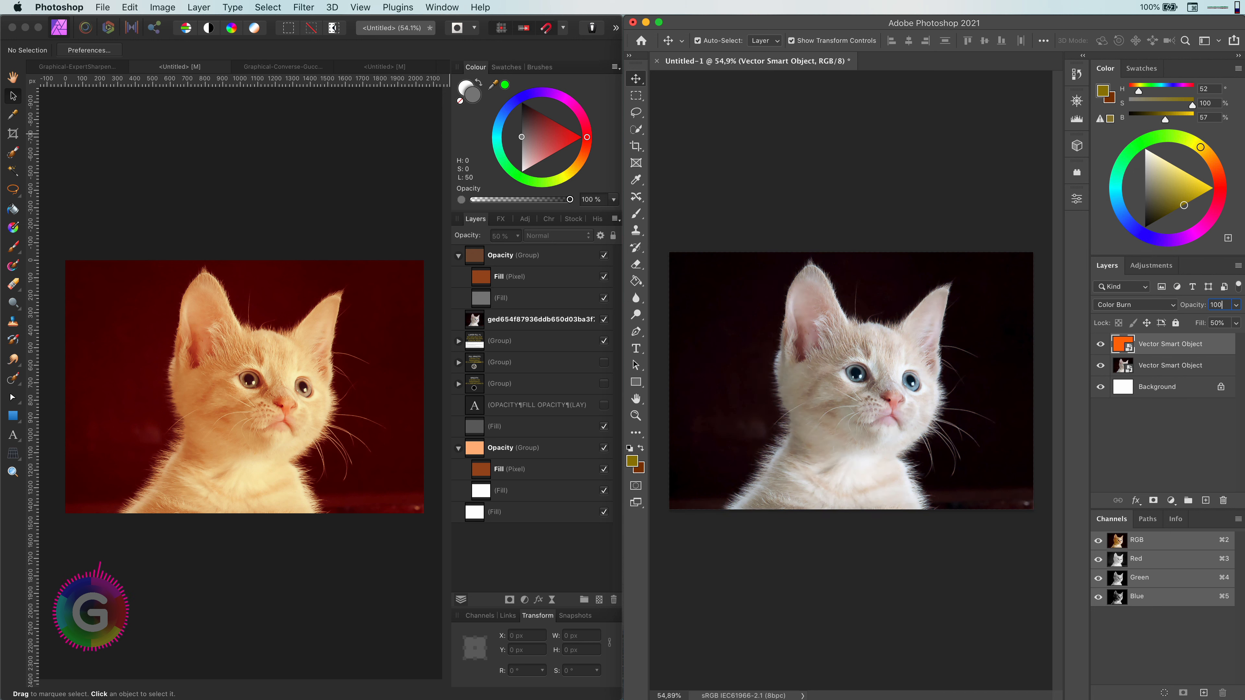
{"action": "key", "text": "Return"}
{"action": "left_click", "coordinate": [959, 228]}
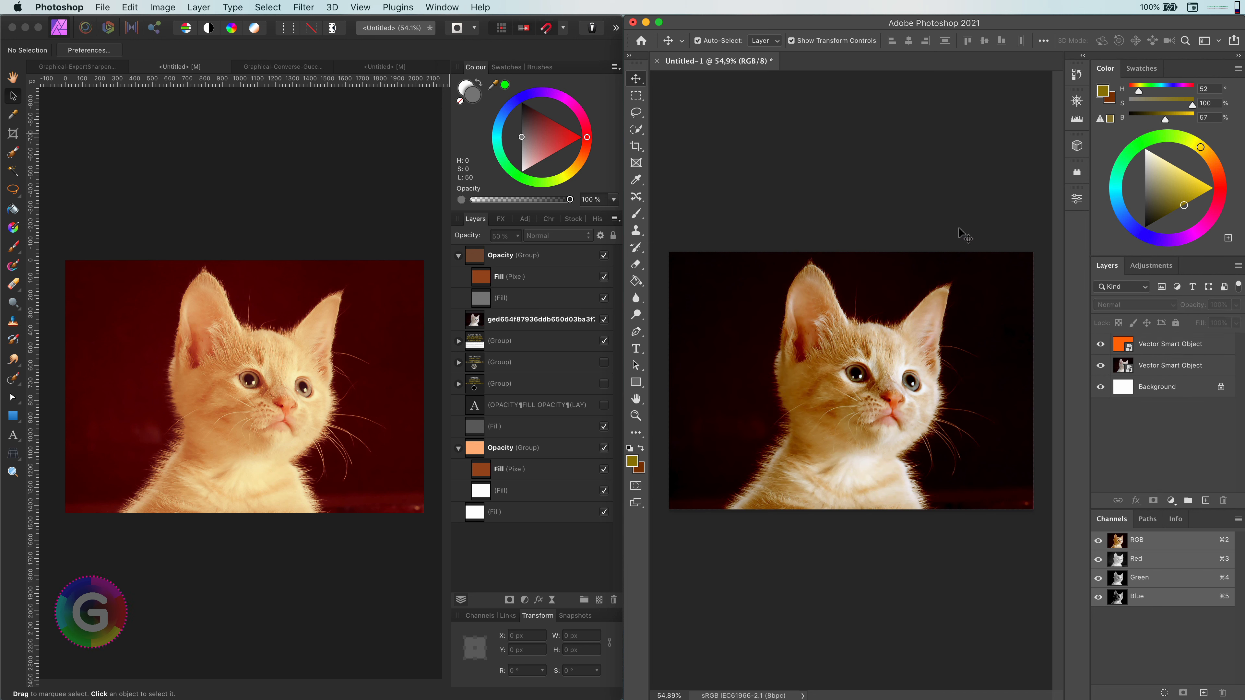
Set Affinity Photo's upper Opacity group to 100 % opacity with the Colour Burn blend mode, matching Photoshop's orange layer
{"action": "left_click", "coordinate": [342, 342]}
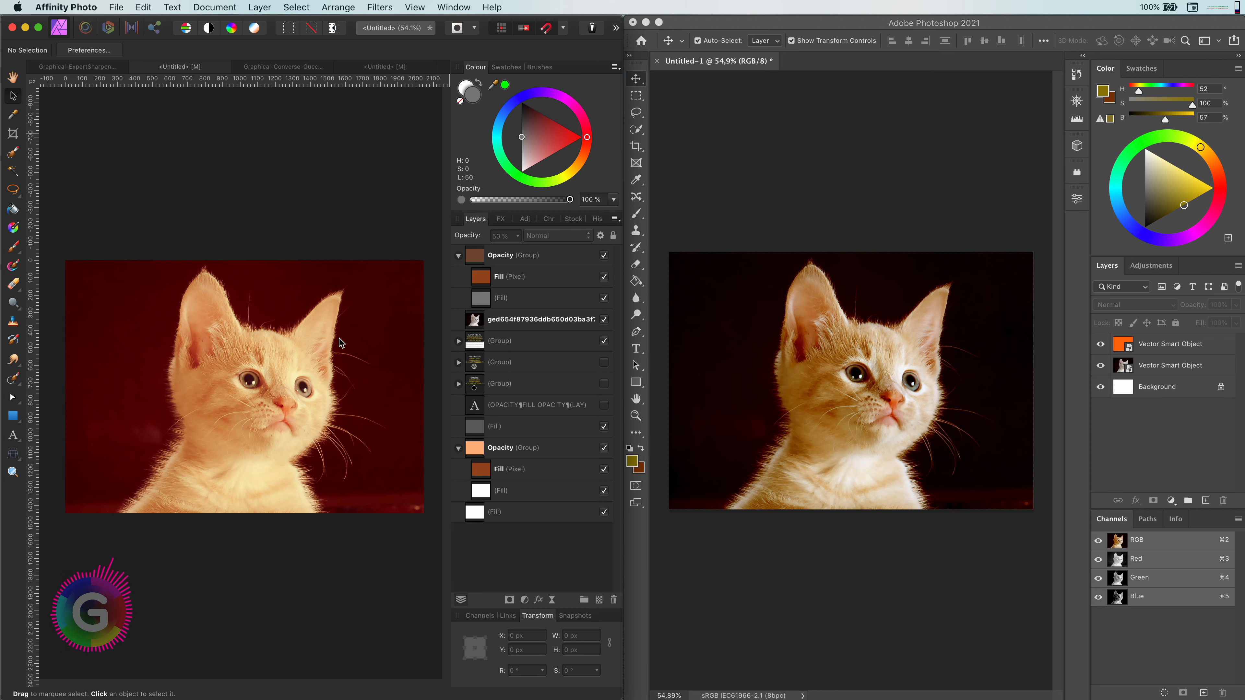
{"action": "left_click", "coordinate": [342, 342]}
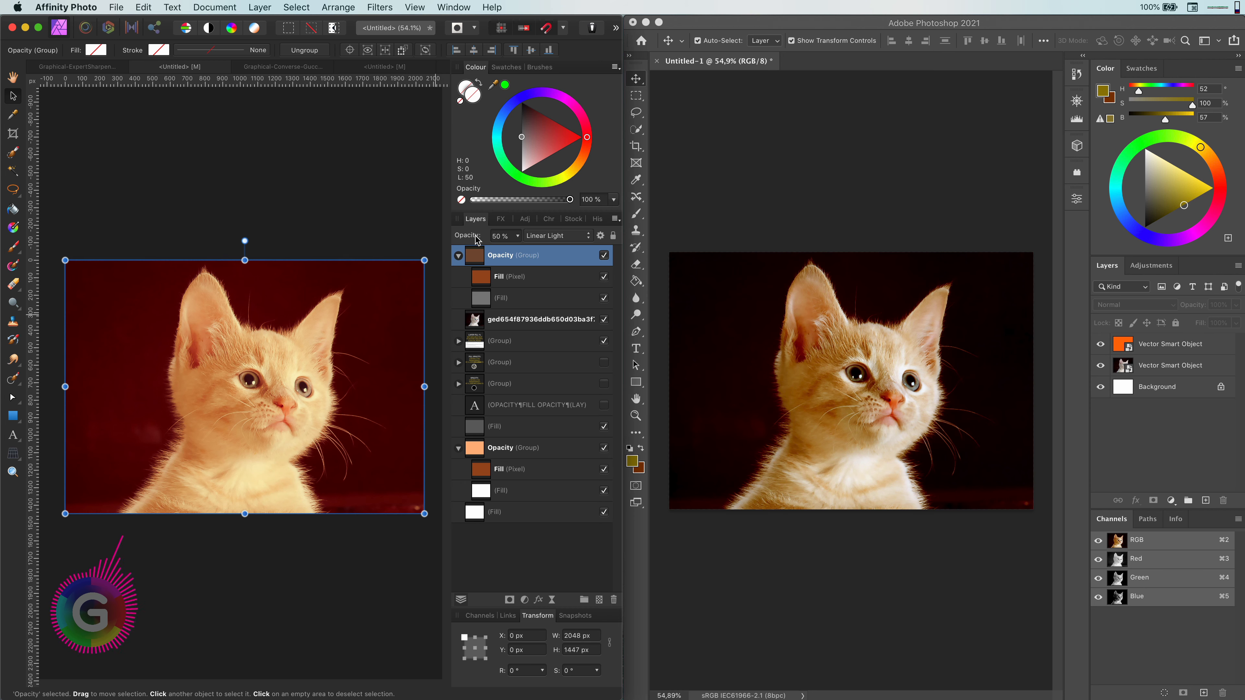
{"action": "left_click", "coordinate": [1170, 349]}
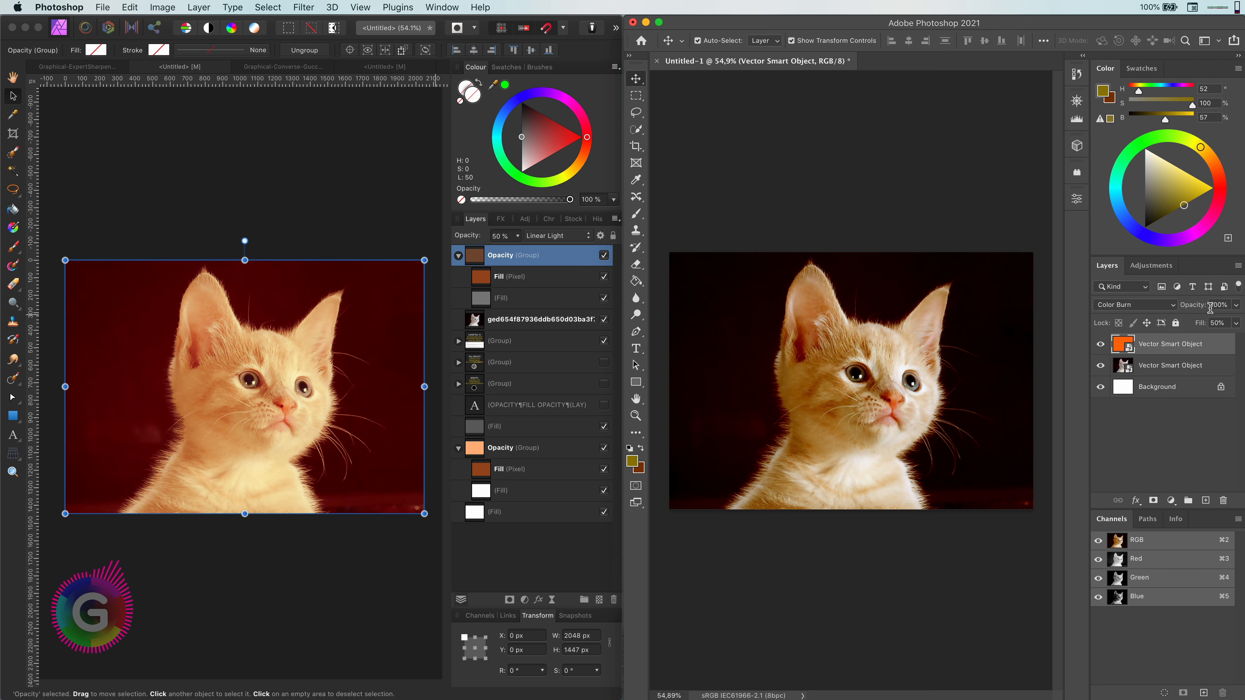
{"action": "left_click", "coordinate": [496, 236]}
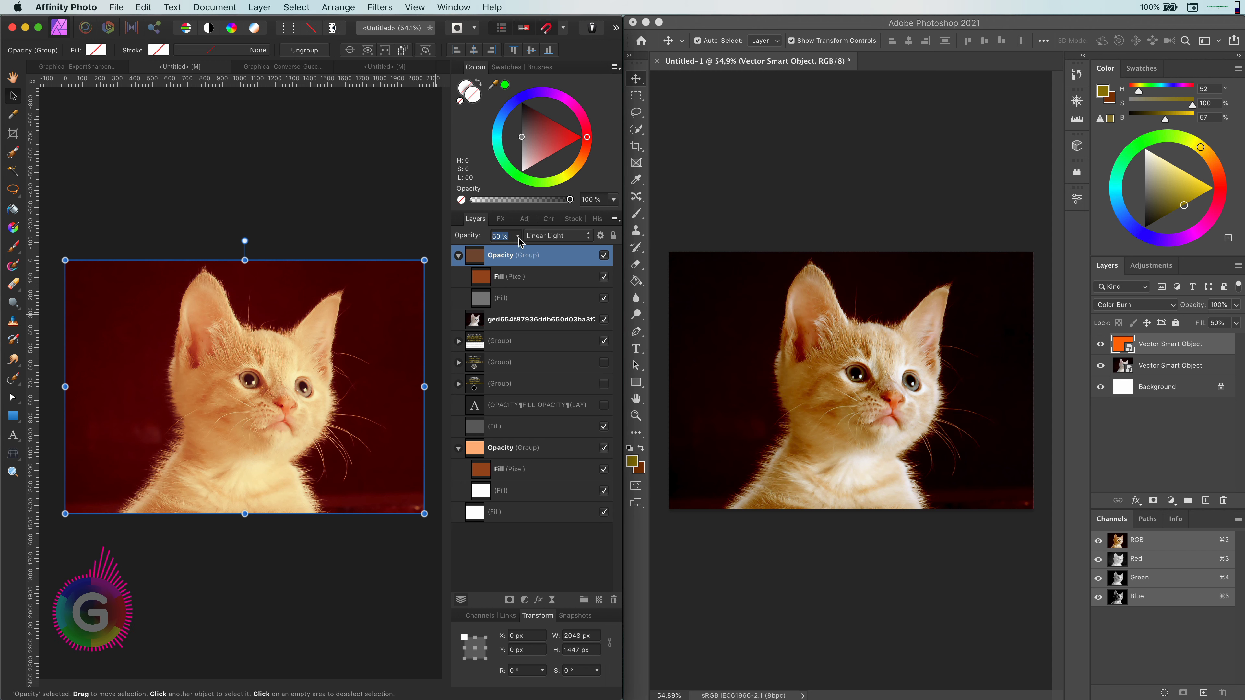
{"action": "type", "text": "100"}
{"action": "key", "text": "Return"}
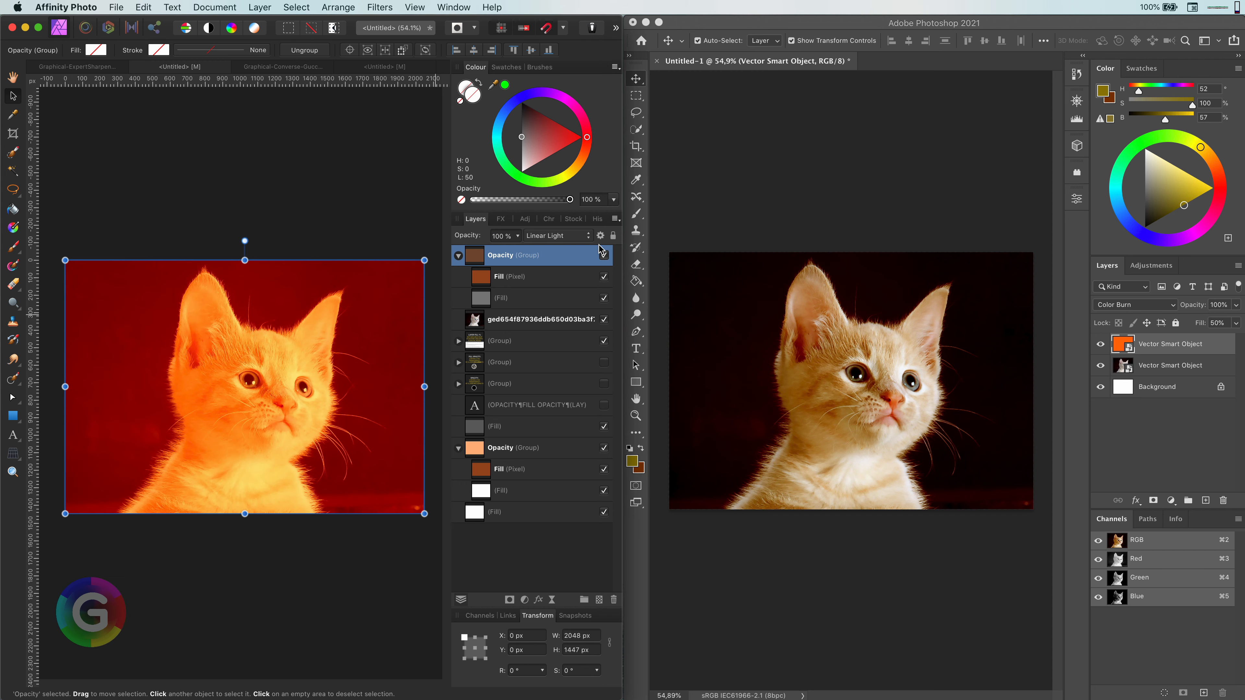
{"action": "left_click", "coordinate": [551, 237]}
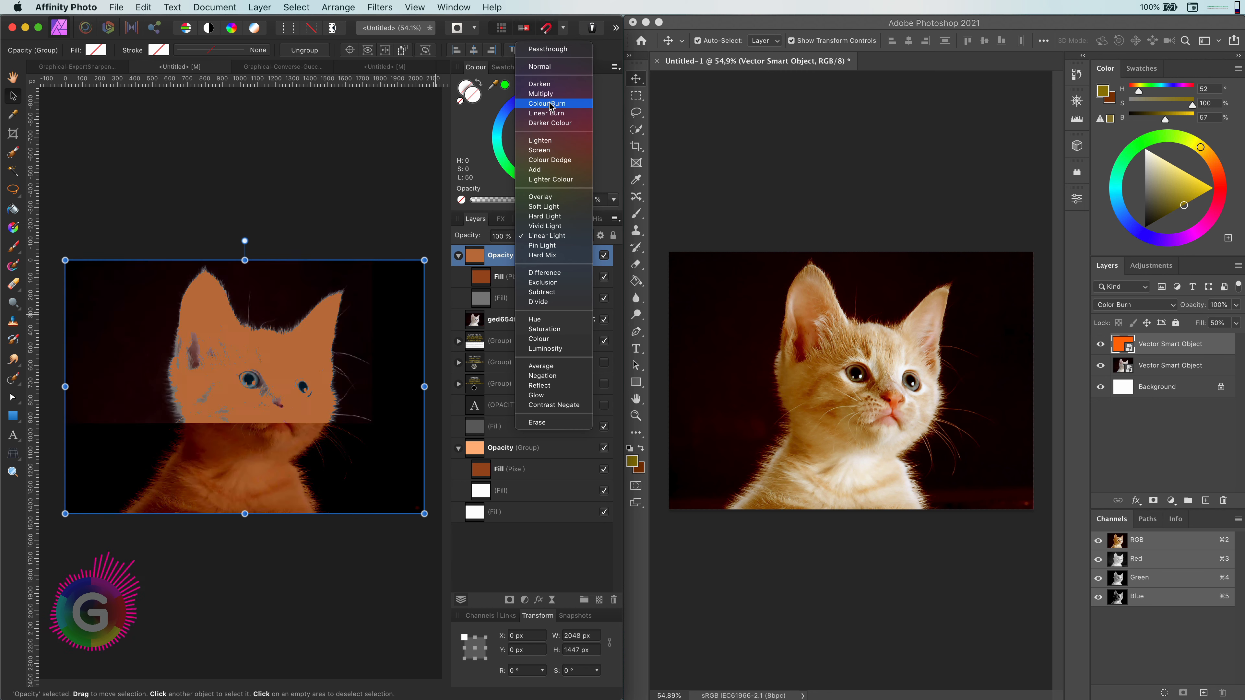
{"action": "left_click", "coordinate": [549, 104]}
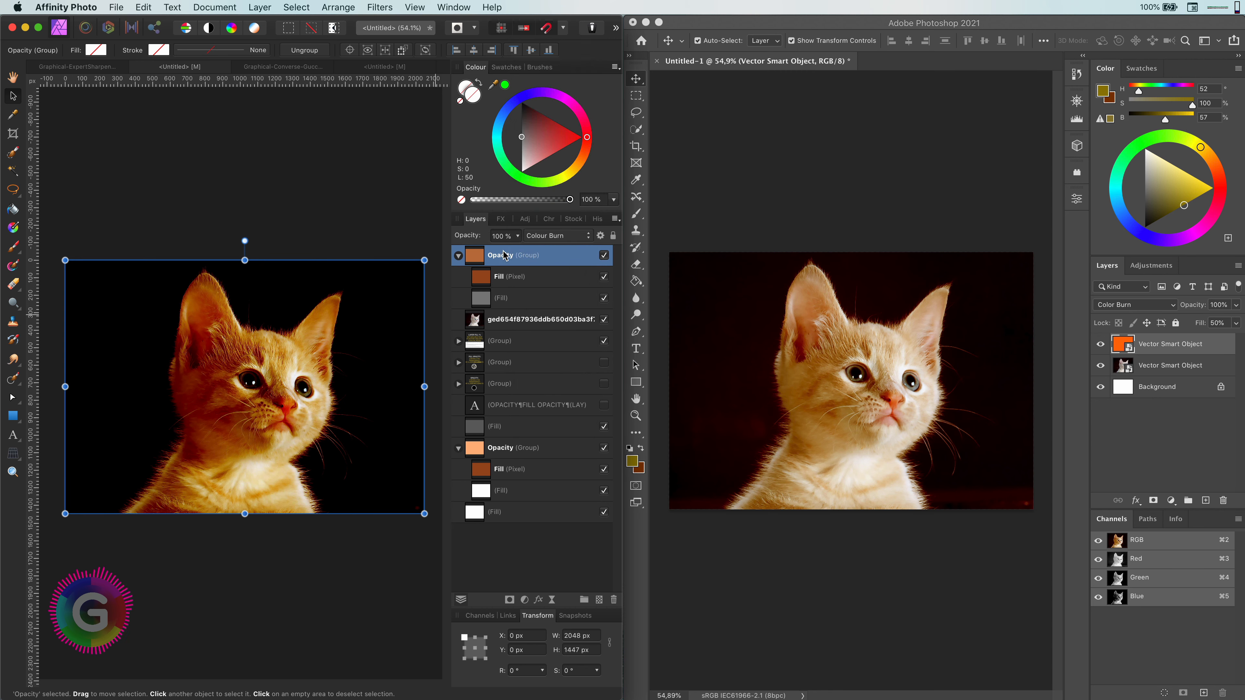
Recolour the grey backing fill inside the upper Opacity group to pure white, deselect it, and hide the group
{"action": "left_click", "coordinate": [510, 278]}
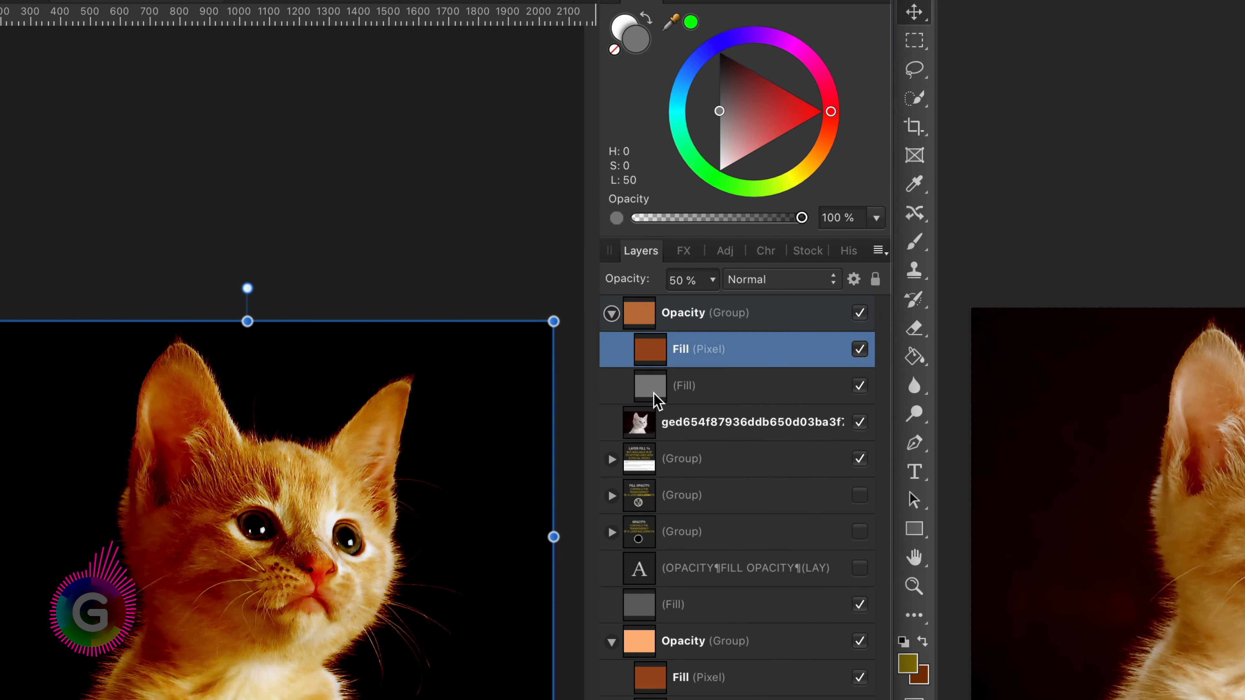
{"action": "left_click", "coordinate": [657, 398]}
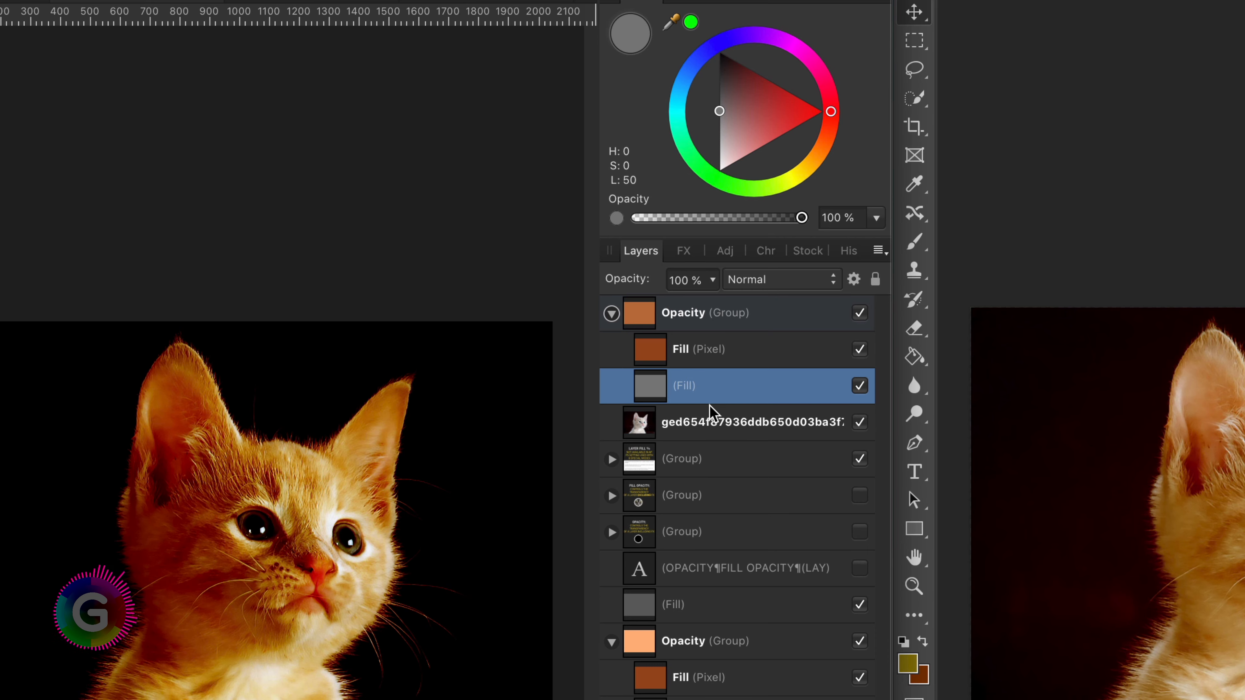
{"action": "left_click_drag", "start_coordinate": [718, 111], "coordinate": [718, 121]}
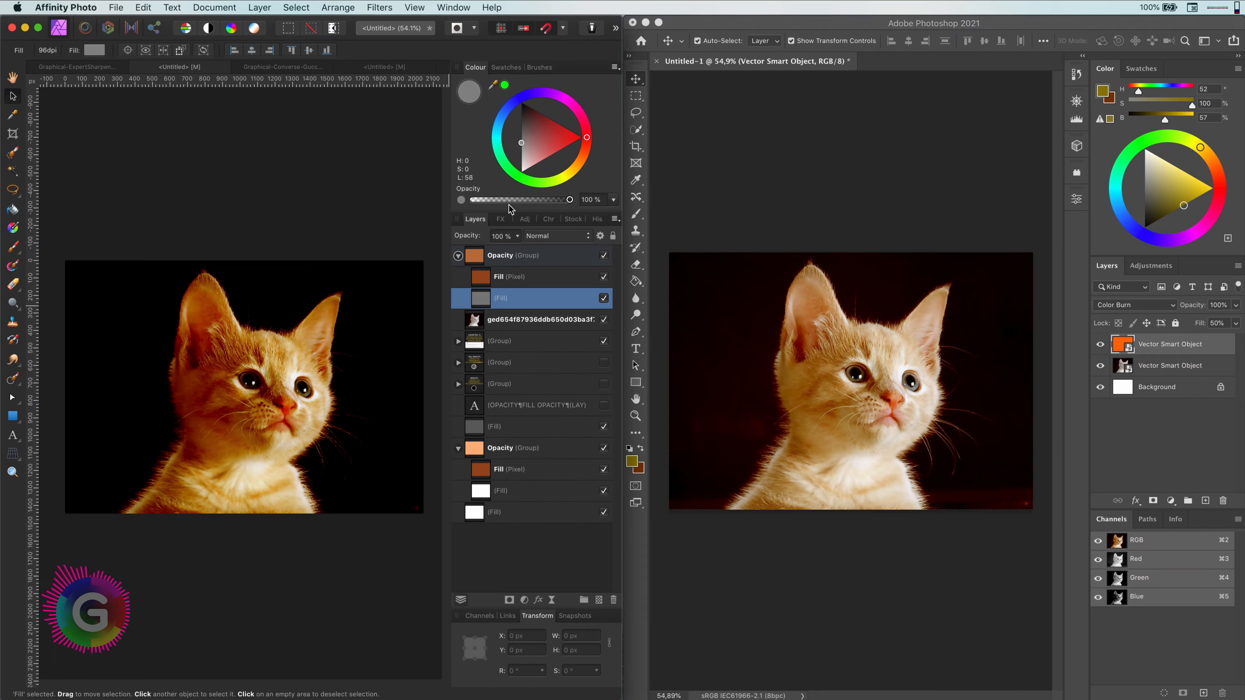
{"action": "left_click_drag", "start_coordinate": [510, 208], "coordinate": [510, 218]}
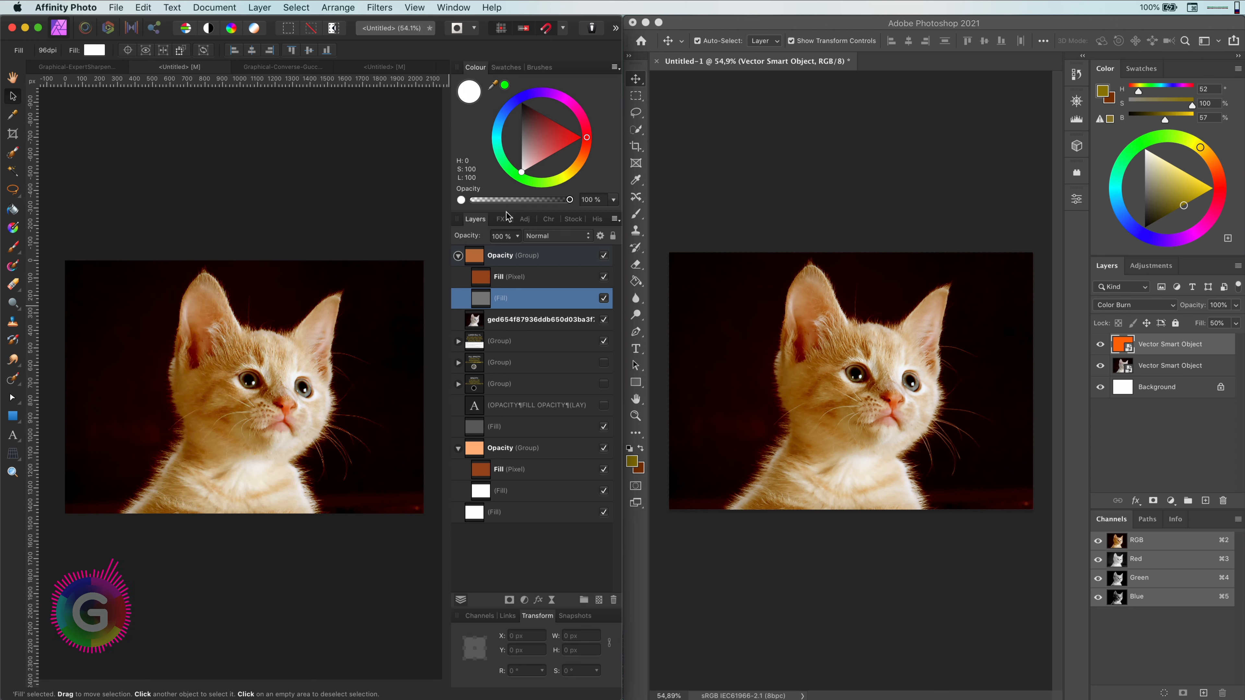
{"action": "left_click", "coordinate": [337, 195]}
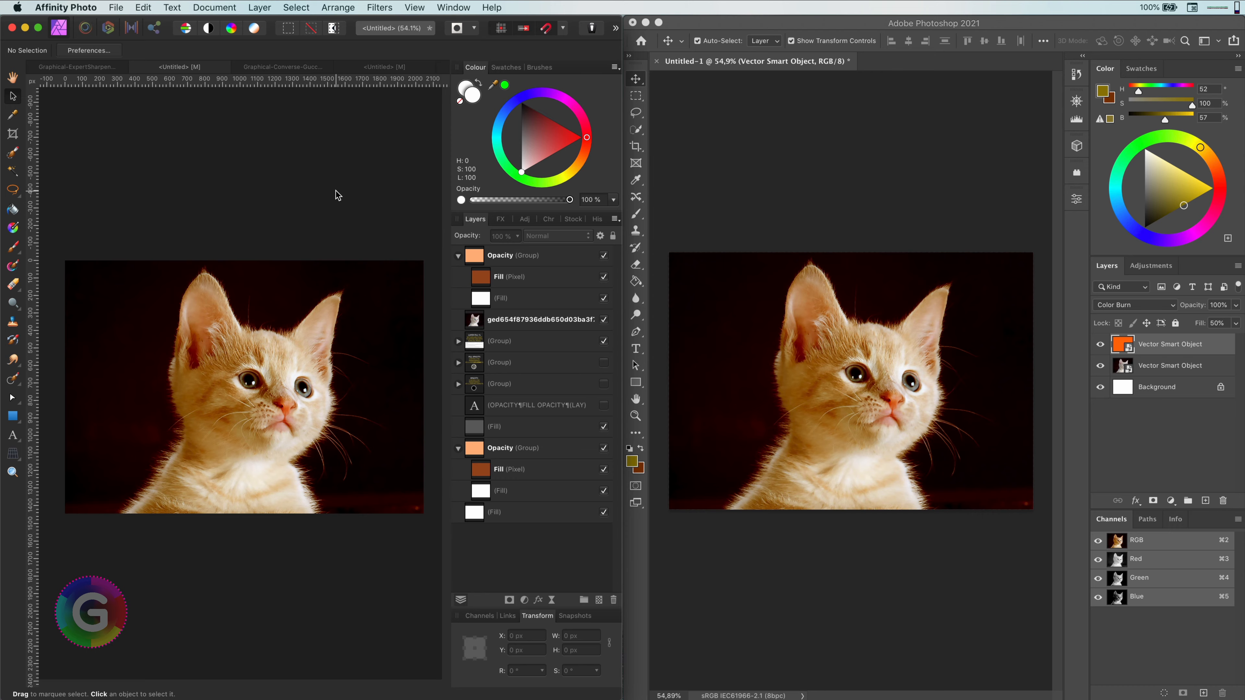
{"action": "left_click", "coordinate": [604, 255]}
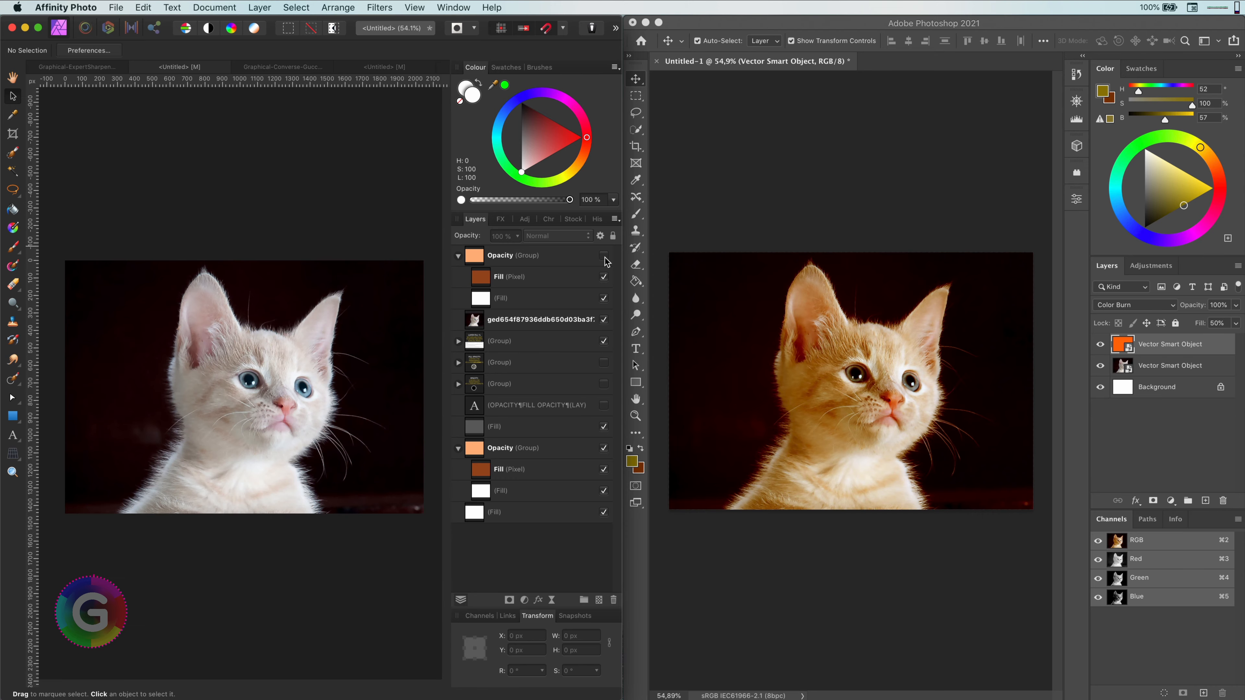